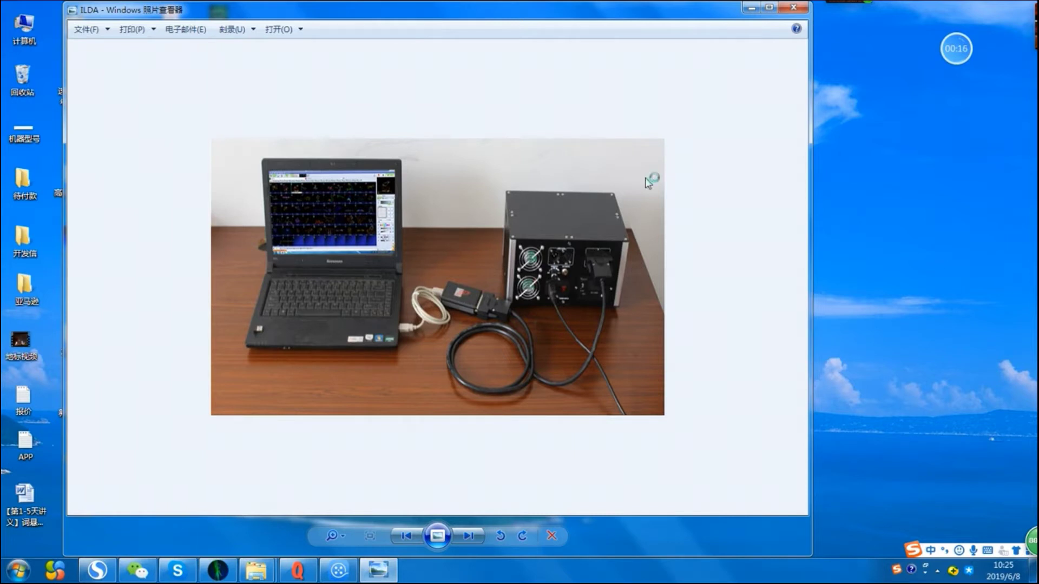
# Step: Close the ILDA photo, switch to Lasershow Designer QuickShow and display the QuickTimeline
pyautogui.click(792, 7)
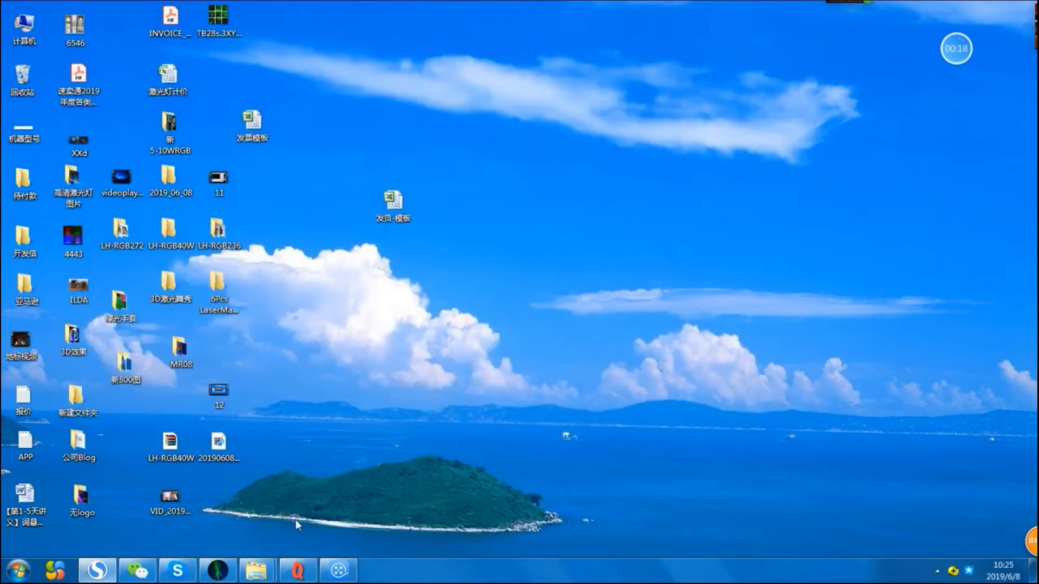
pyautogui.click(298, 571)
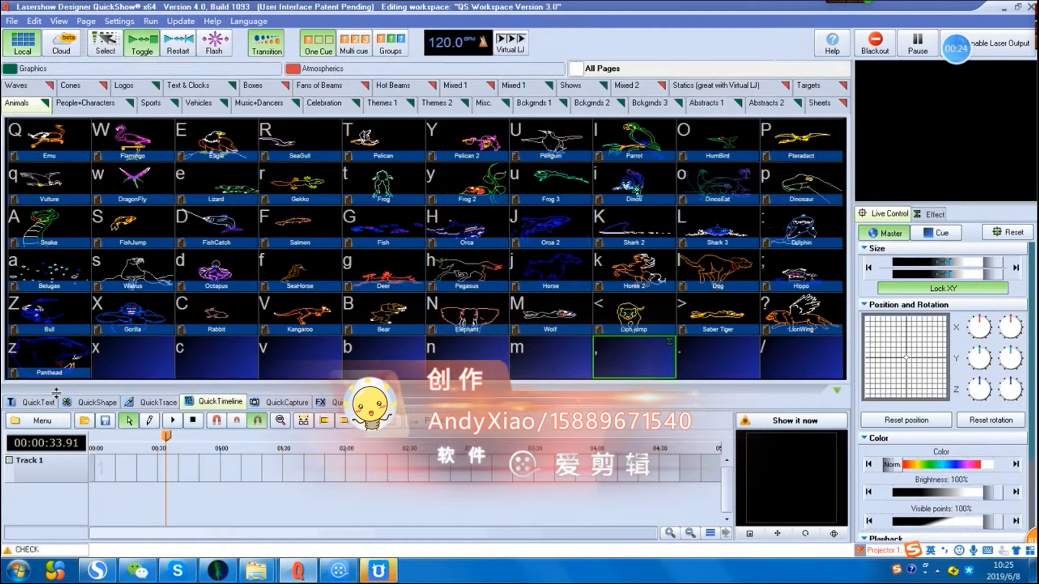
pyautogui.click(38, 402)
pyautogui.click(202, 407)
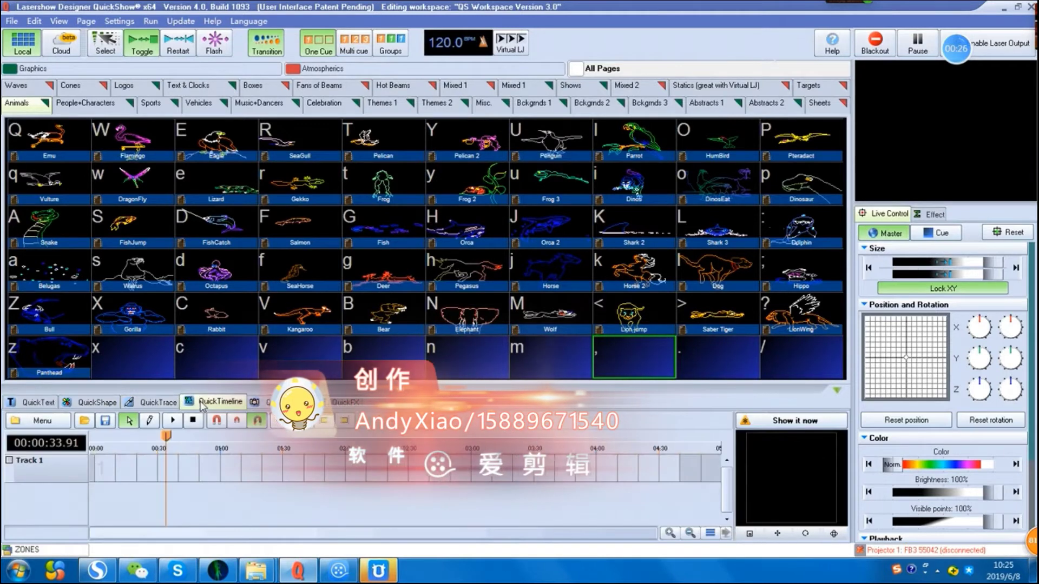
# Step: Open the show 3D激光舞秀 from the desktop folder of the same name in the timeline
pyautogui.click(46, 426)
pyautogui.moveTo(38, 277)
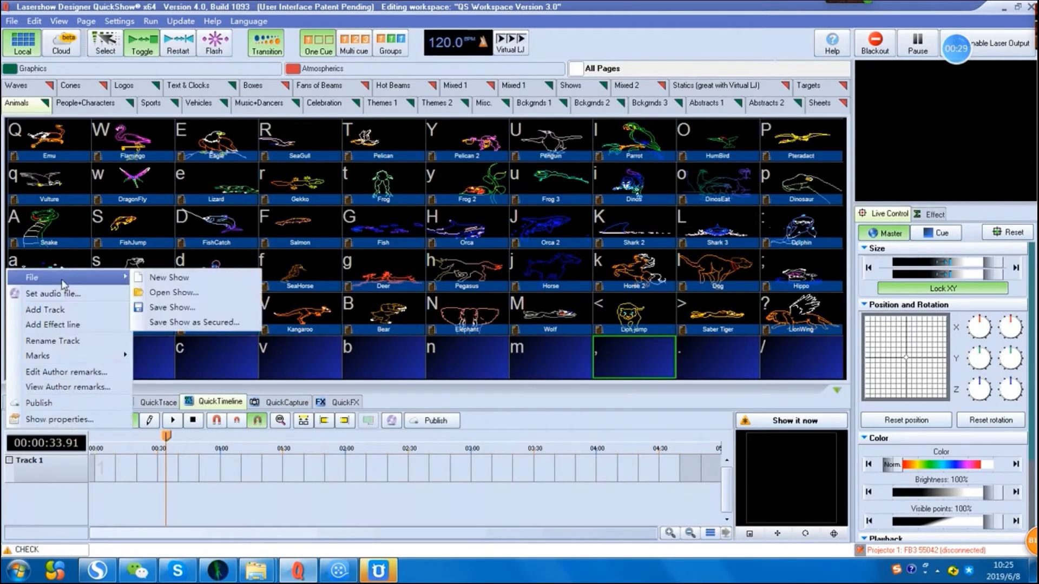
pyautogui.click(176, 294)
pyautogui.click(256, 211)
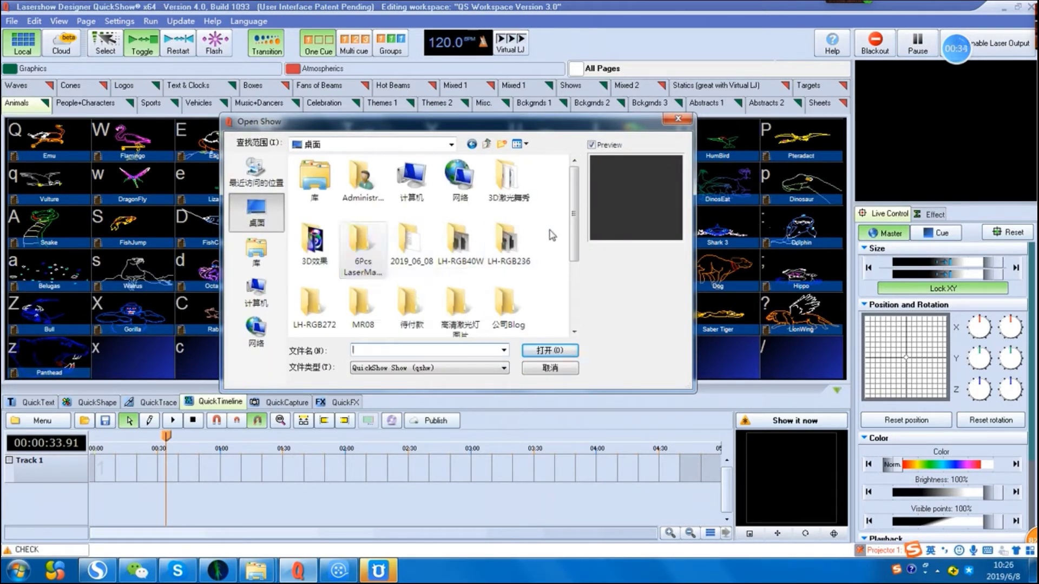
pyautogui.doubleClick(508, 178)
pyautogui.doubleClick(324, 177)
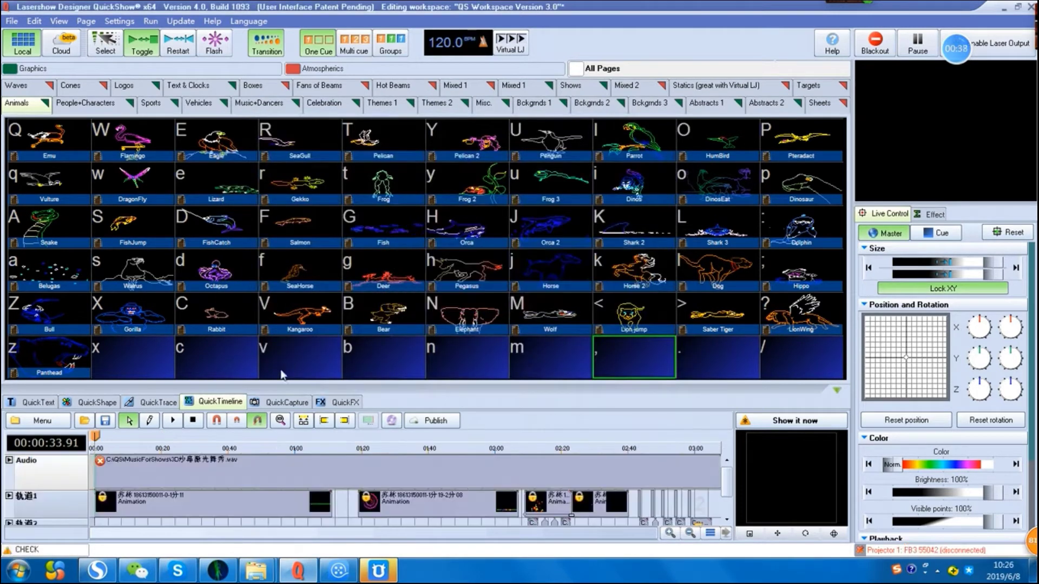
# Step: Set the show's audio to the 3D激光舞秀 sound file in the desktop folder 3D激光舞秀
pyautogui.click(391, 421)
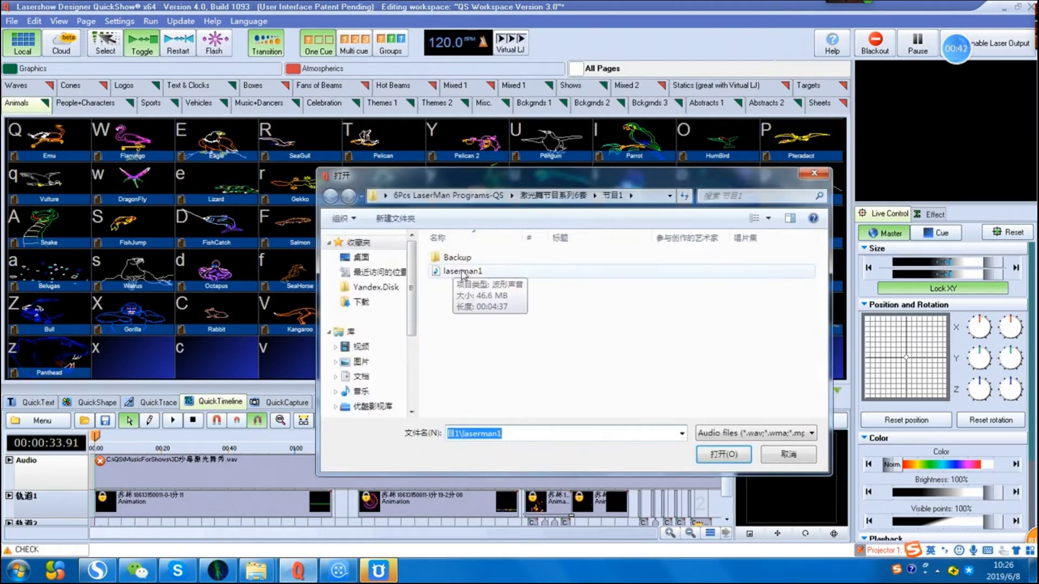
pyautogui.click(362, 257)
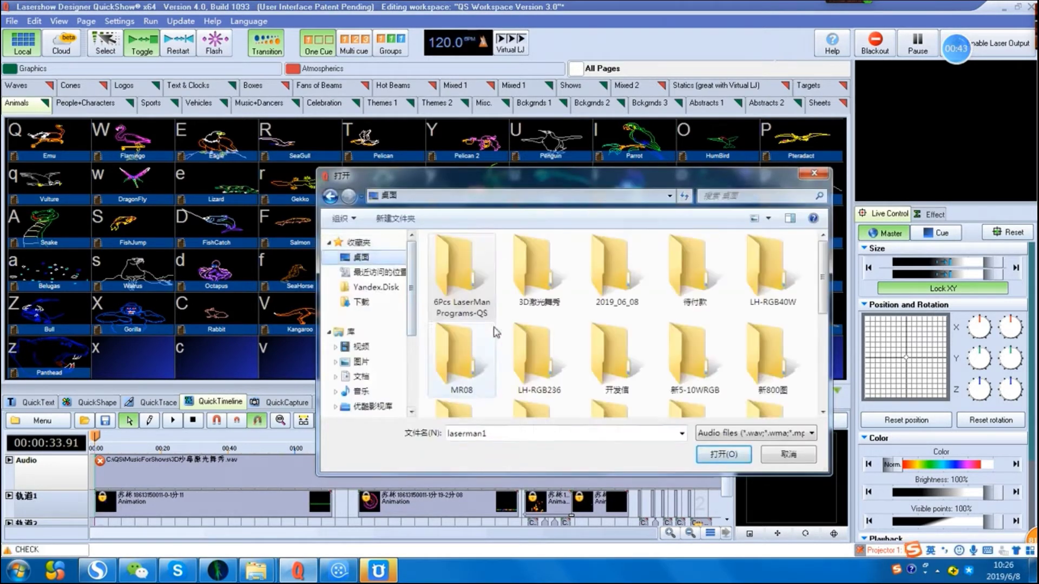
pyautogui.doubleClick(533, 273)
pyautogui.click(465, 259)
pyautogui.doubleClick(465, 259)
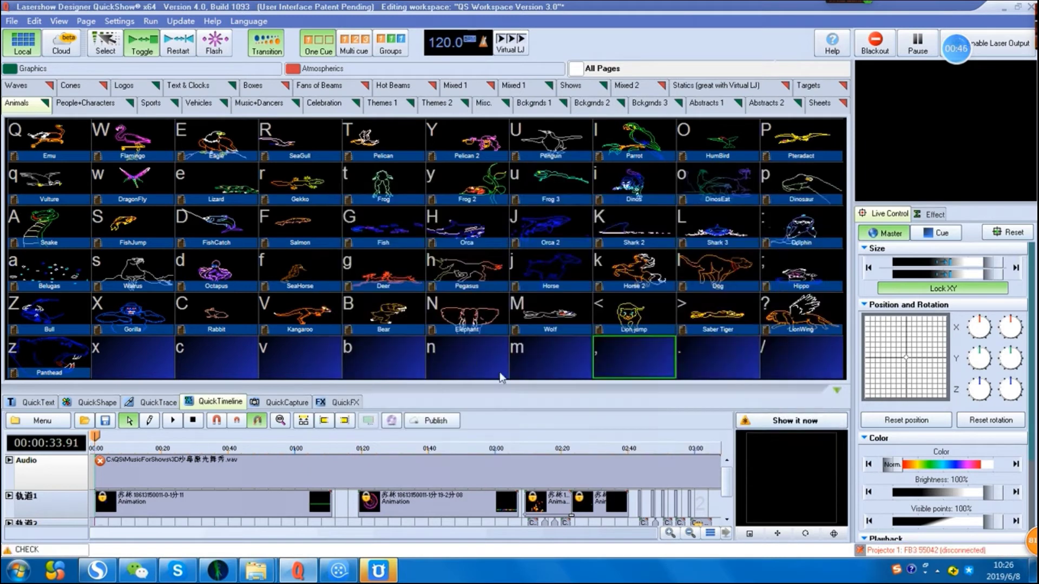
# Step: Play the timeline show and turn on its live output
pyautogui.click(172, 422)
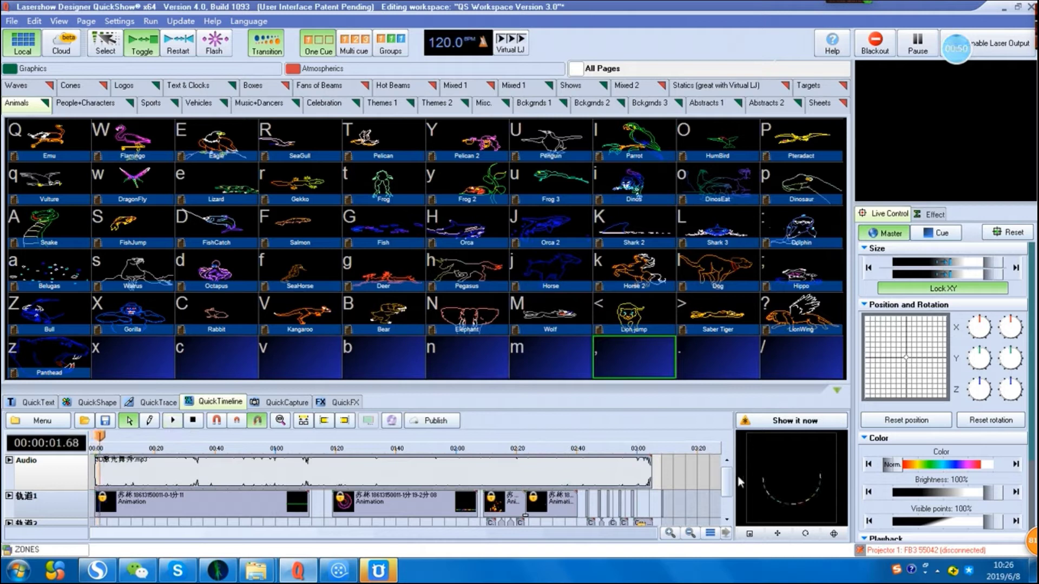
pyautogui.click(775, 424)
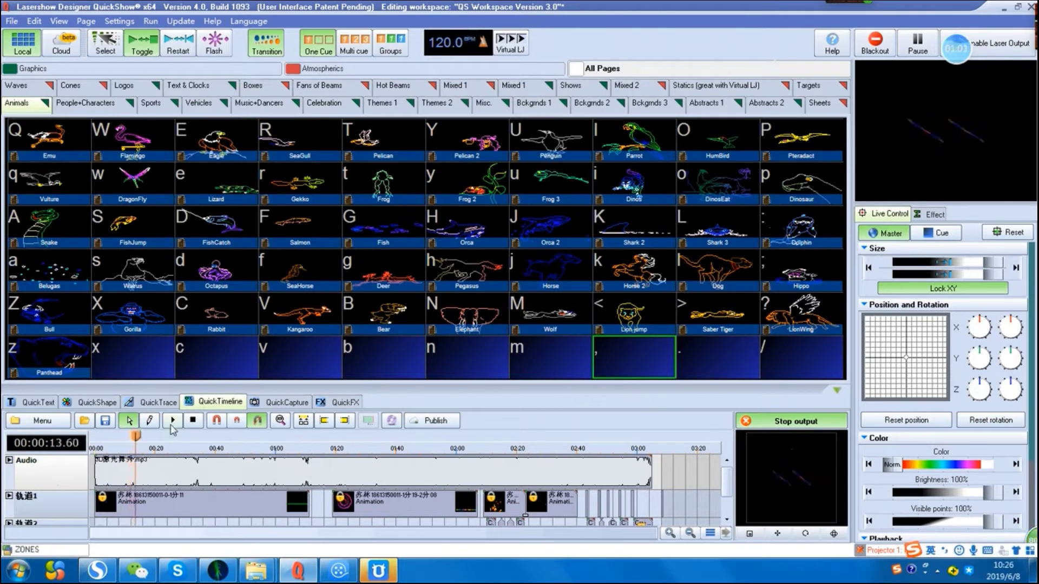
# Step: Delete the Audio track and the laser tracks 轨道1 and 轨道2 from the timeline
pyautogui.rightClick(69, 473)
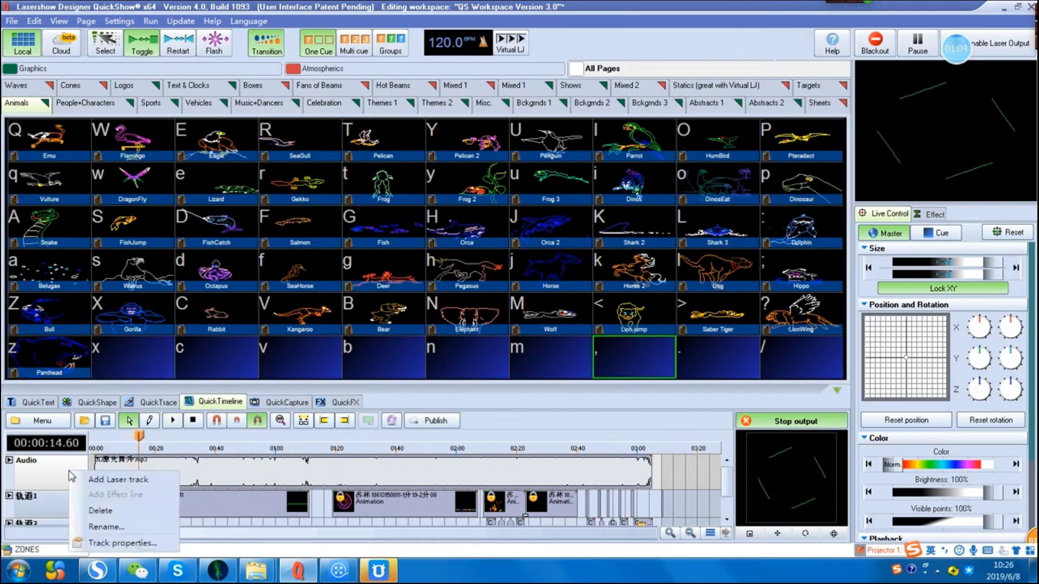
pyautogui.click(100, 511)
pyautogui.click(461, 320)
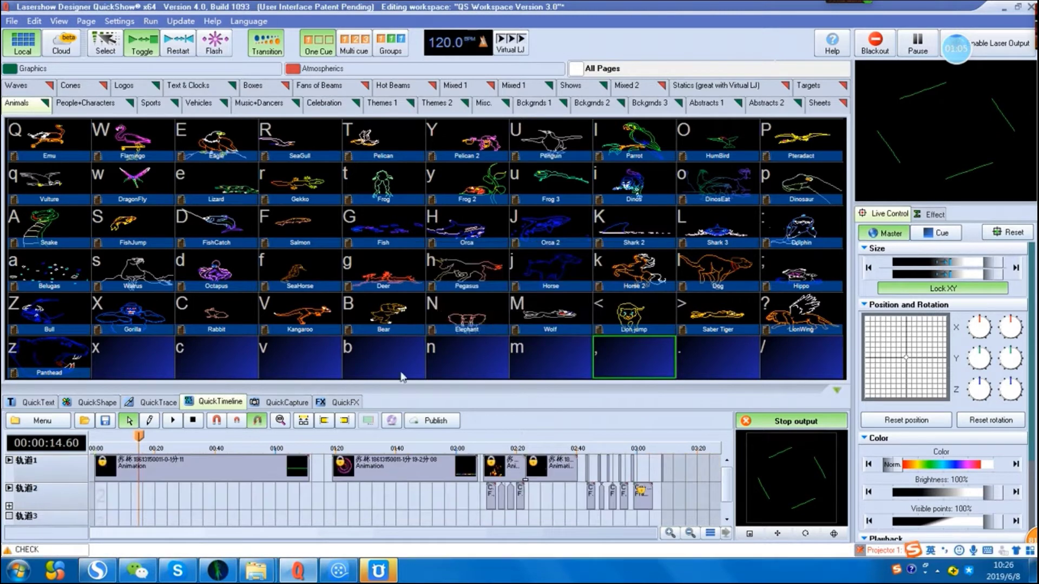
pyautogui.rightClick(70, 467)
pyautogui.click(95, 504)
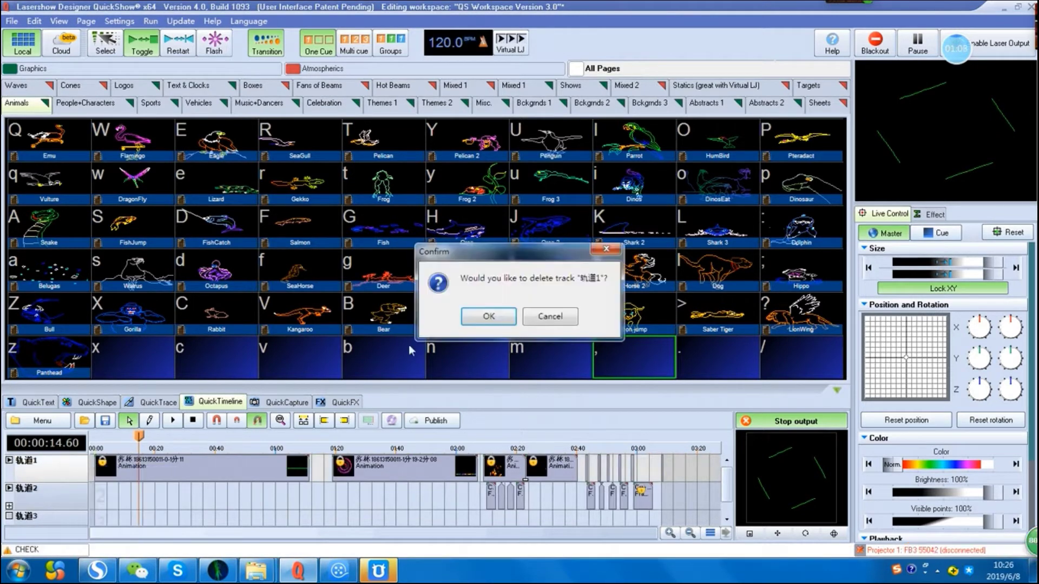
pyautogui.click(488, 316)
pyautogui.rightClick(61, 465)
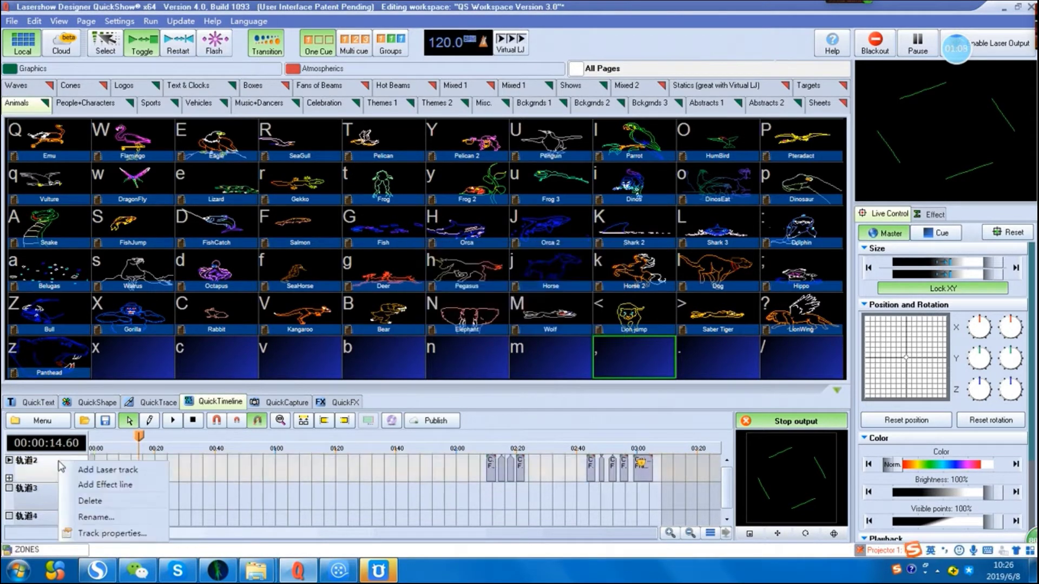
pyautogui.click(92, 501)
pyautogui.click(482, 319)
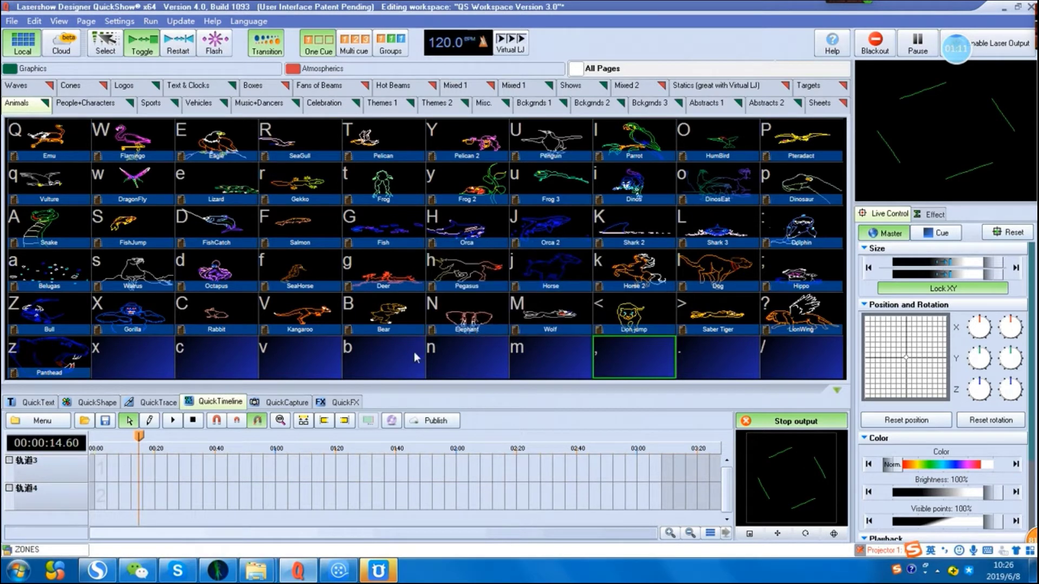
# Step: Open the show LaserMan1_SU from the 节目1 subfolder of 6Pcs LaserMan Programs-QS and bring up the audio file selection
pyautogui.click(40, 420)
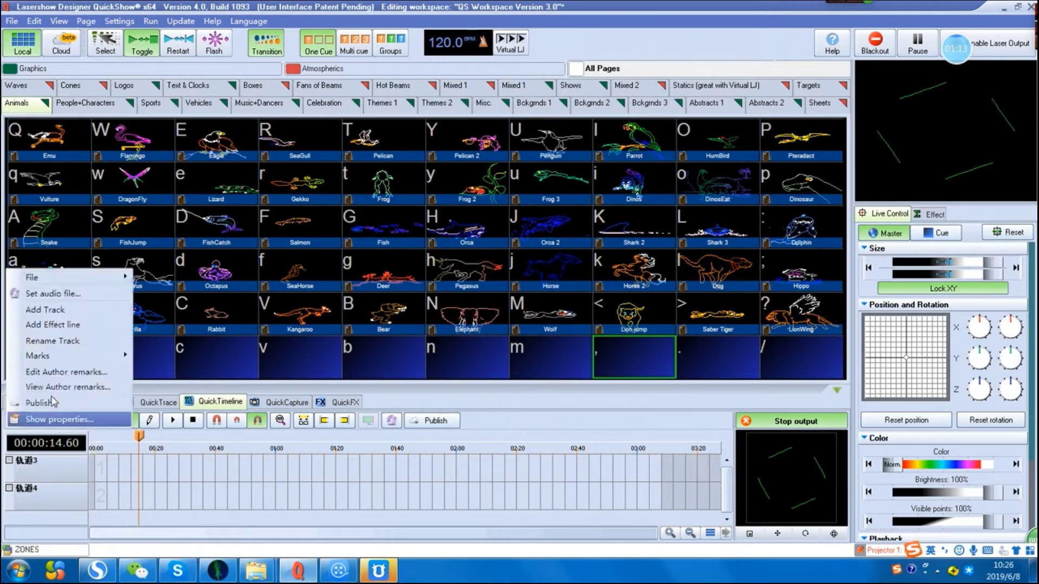
pyautogui.moveTo(59, 279)
pyautogui.click(161, 292)
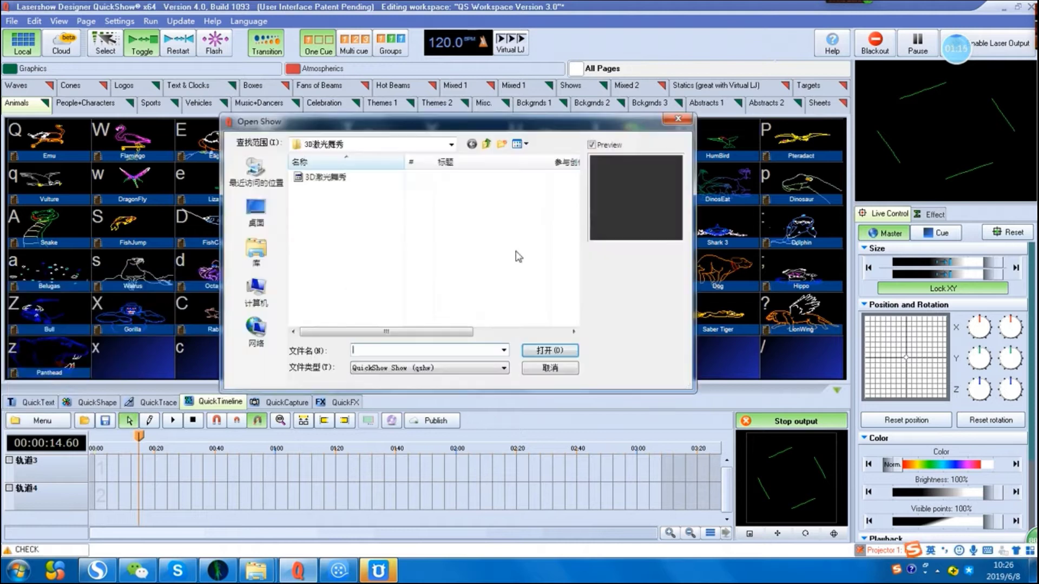
pyautogui.click(256, 213)
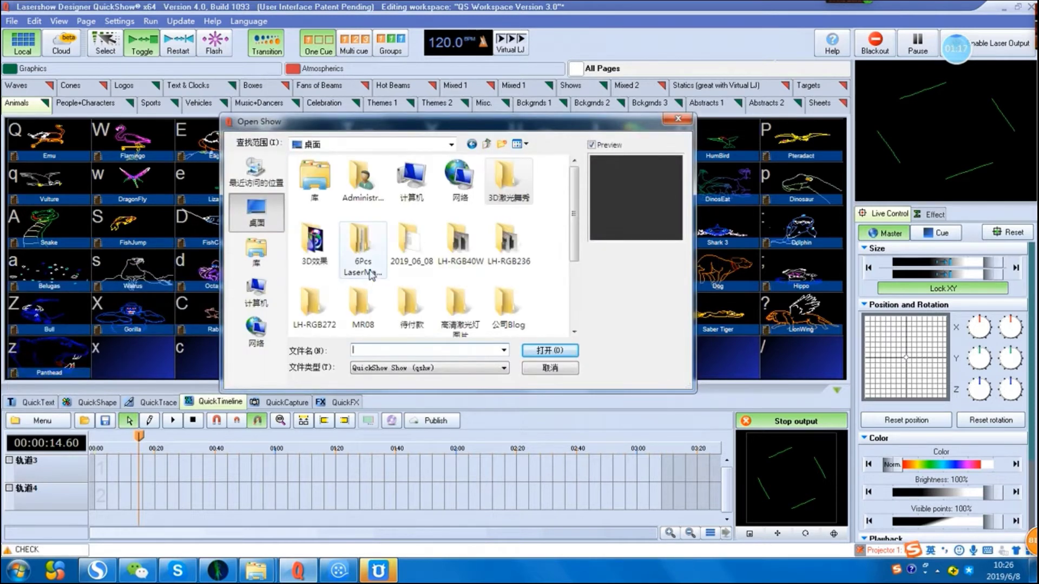
pyautogui.doubleClick(347, 193)
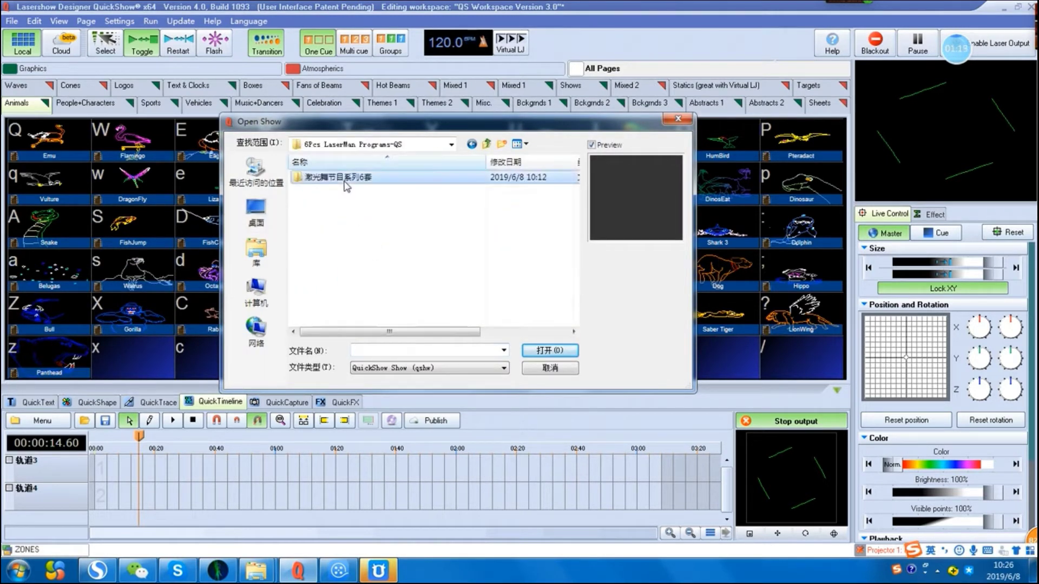
pyautogui.doubleClick(330, 181)
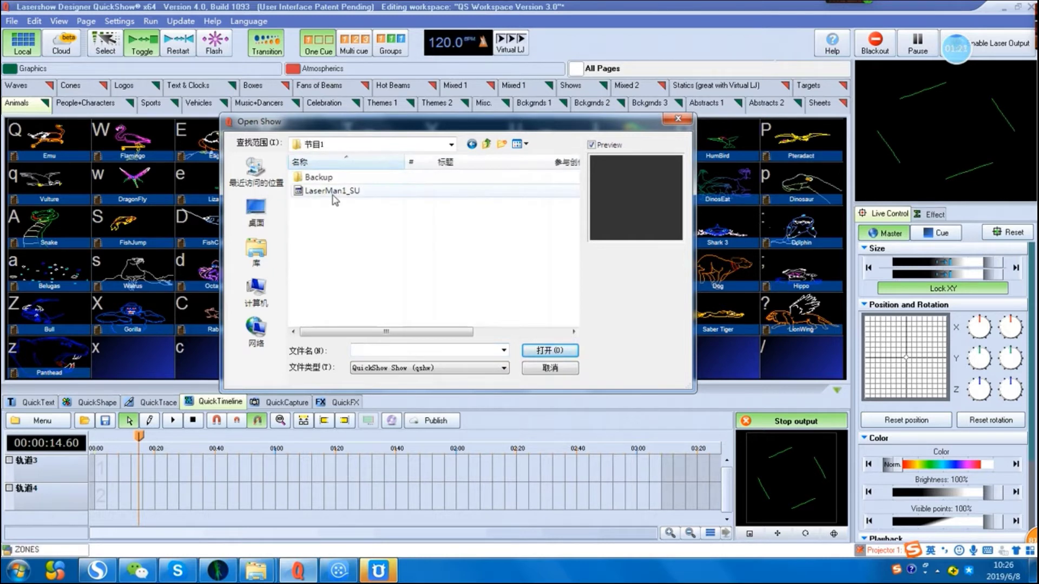
pyautogui.doubleClick(333, 194)
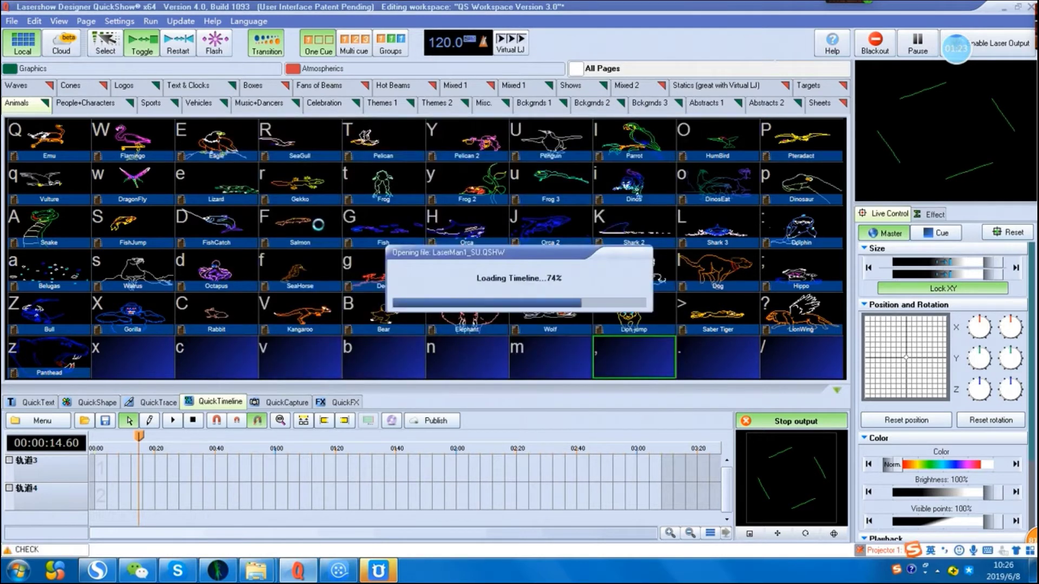
pyautogui.click(392, 422)
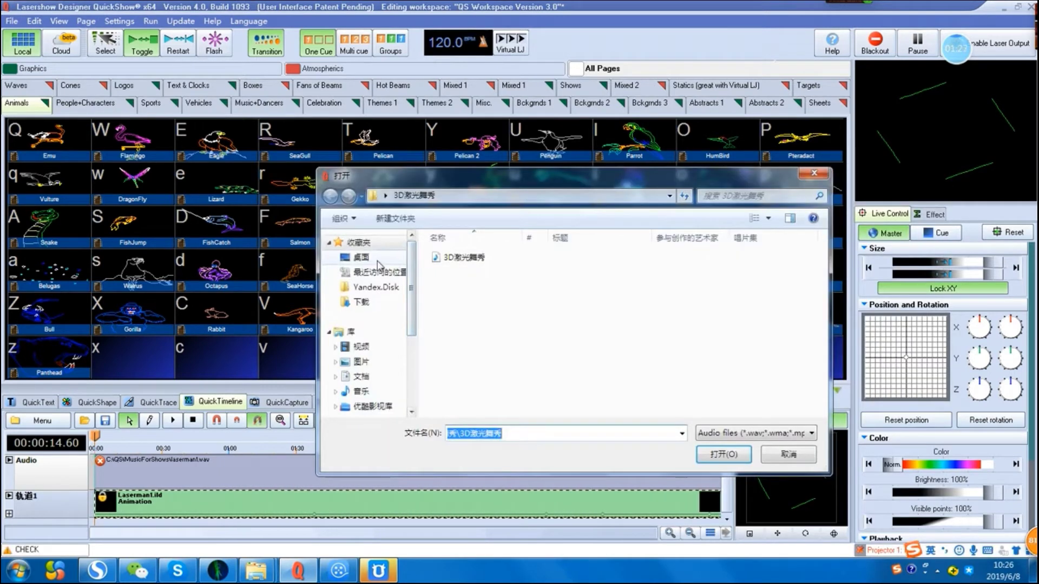
pyautogui.click(378, 259)
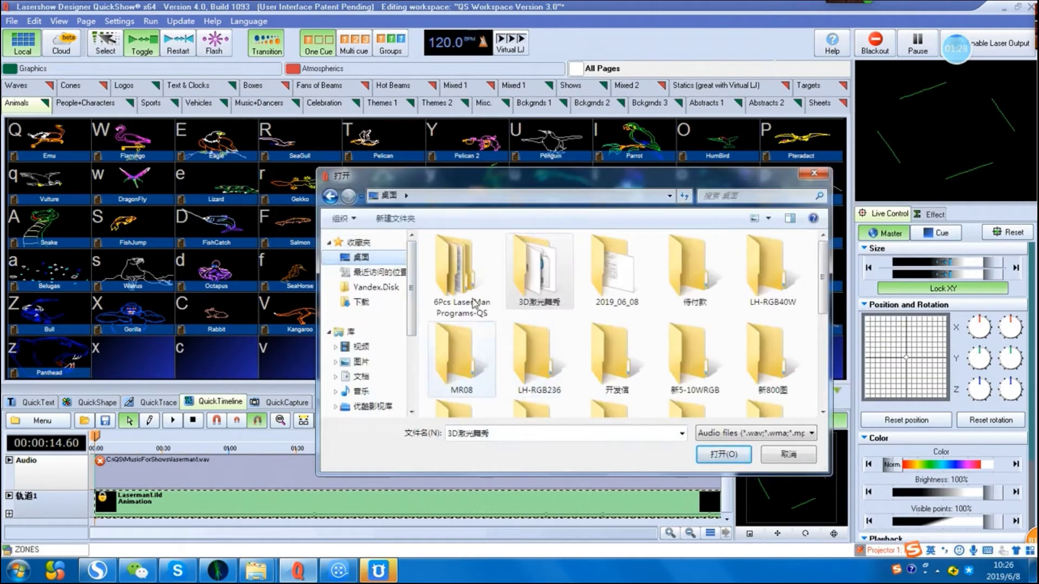
pyautogui.doubleClick(486, 292)
pyautogui.doubleClick(453, 260)
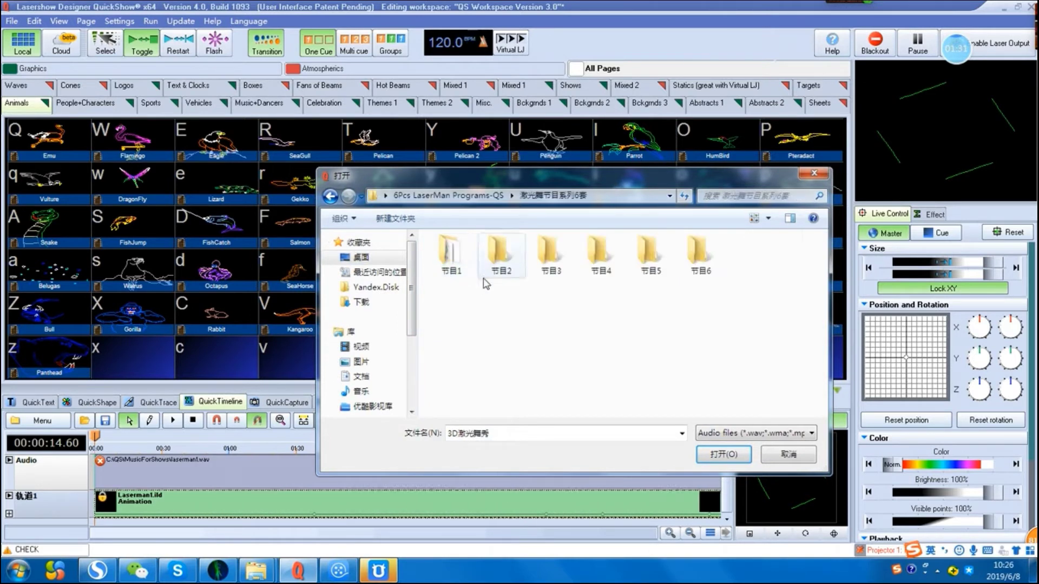
pyautogui.doubleClick(454, 260)
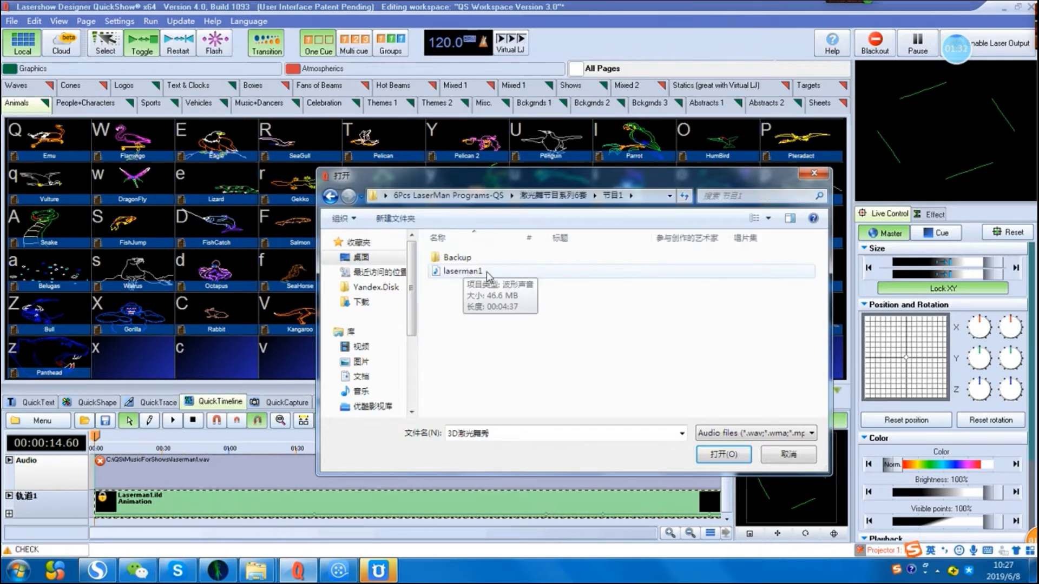
pyautogui.click(488, 274)
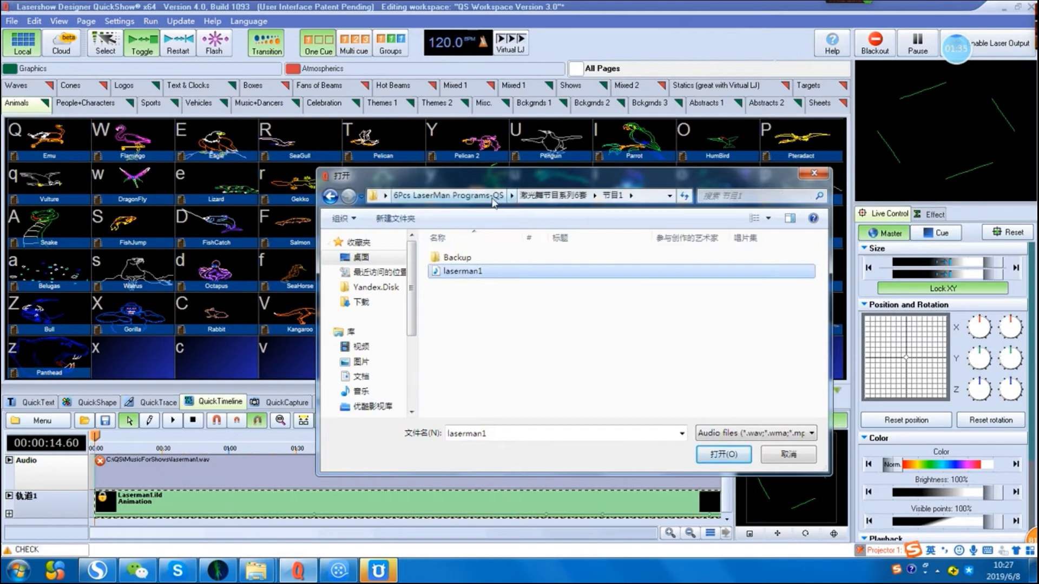
pyautogui.click(331, 197)
pyautogui.click(330, 197)
pyautogui.click(331, 197)
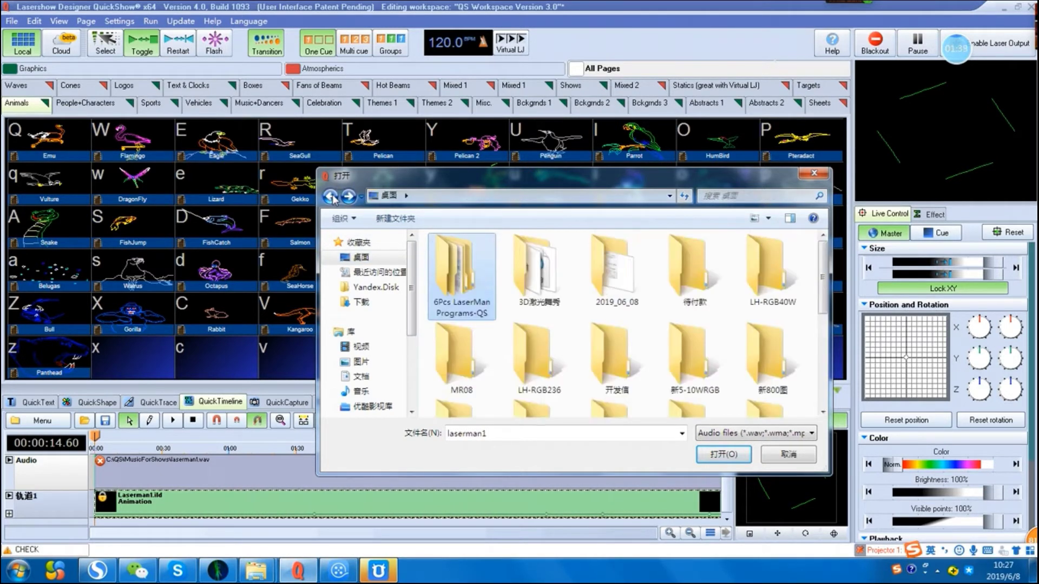
# Step: Load the 3D激光舞秀 sound file from the desktop folder 3D激光舞秀 as the show's audio and play the timeline
pyautogui.doubleClick(538, 270)
pyautogui.doubleClick(449, 259)
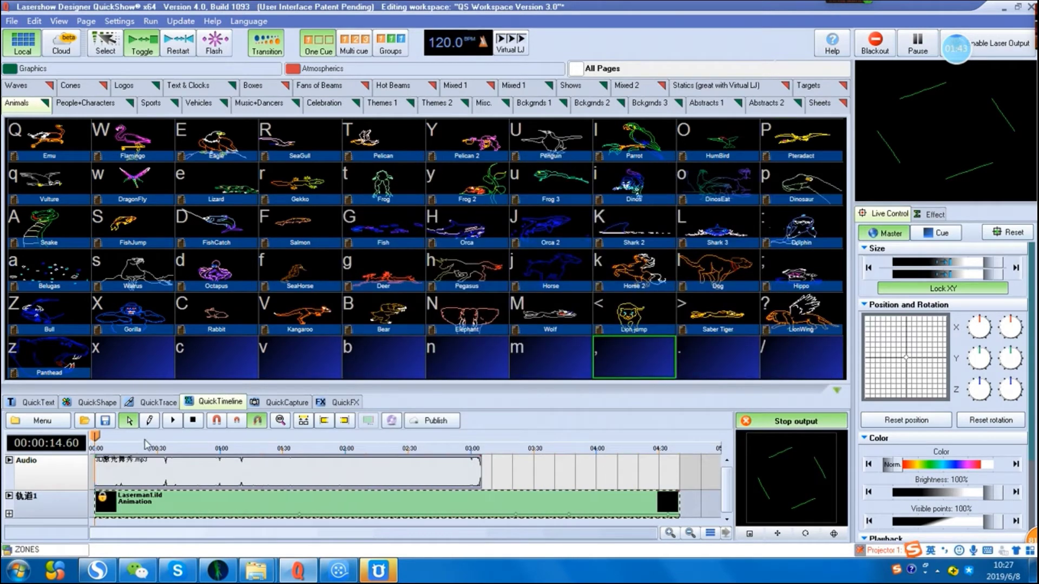
pyautogui.click(173, 420)
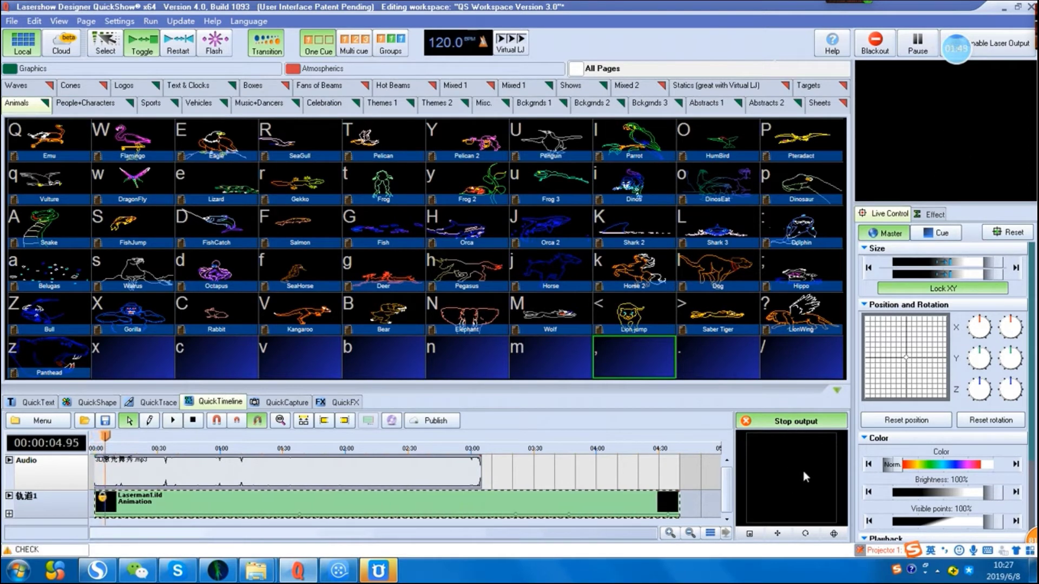
# Step: Store the timeline show as a cue in the empty cell m of the Animals page, then play and stop that cue
pyautogui.click(537, 359)
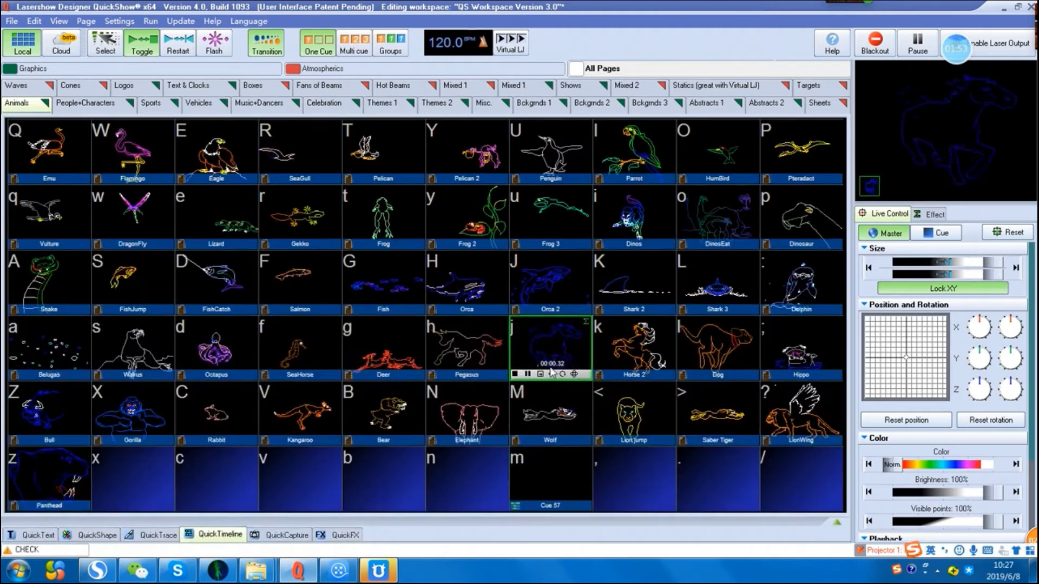
pyautogui.click(554, 467)
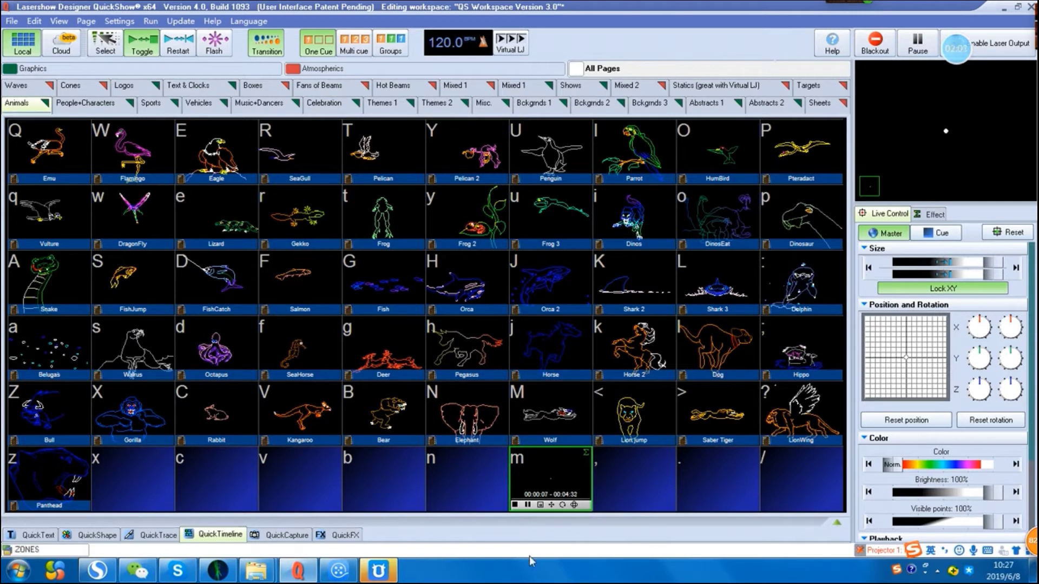
pyautogui.click(220, 535)
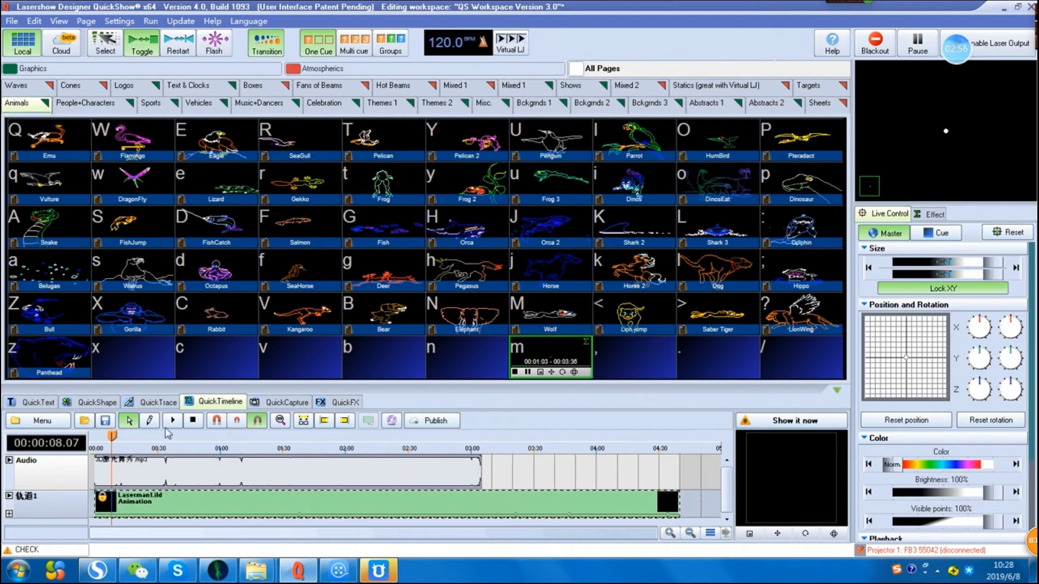
pyautogui.click(552, 343)
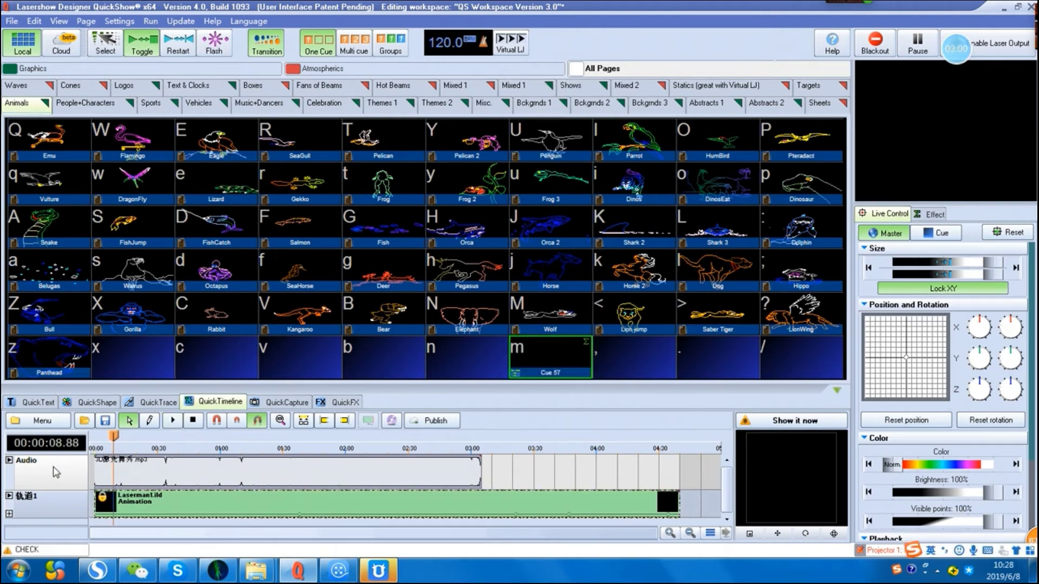
# Step: Delete the Audio track from the LaserMan1 show's timeline
pyautogui.rightClick(57, 472)
pyautogui.click(76, 506)
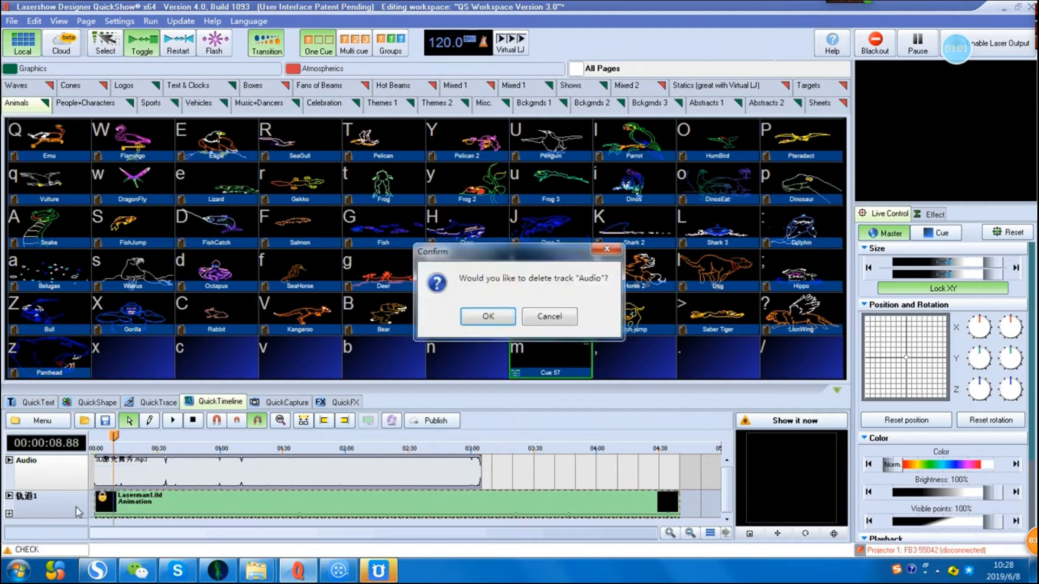
pyautogui.click(487, 317)
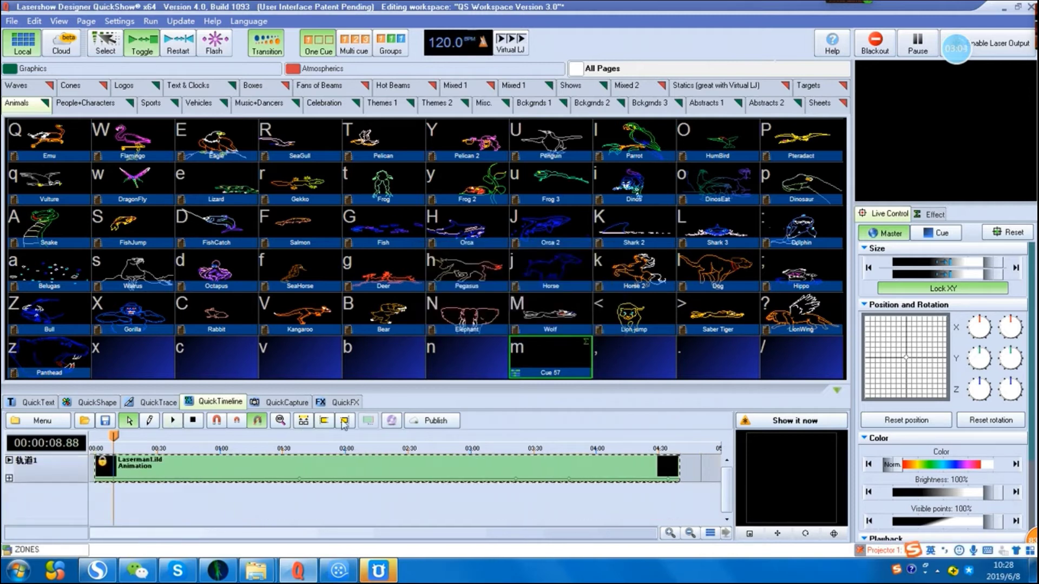
# Step: Load the laserman4 sound file from the 节目4 subfolder of the desktop folder 6Pcs LaserMan Programs-QS as the show's audio
pyautogui.click(392, 421)
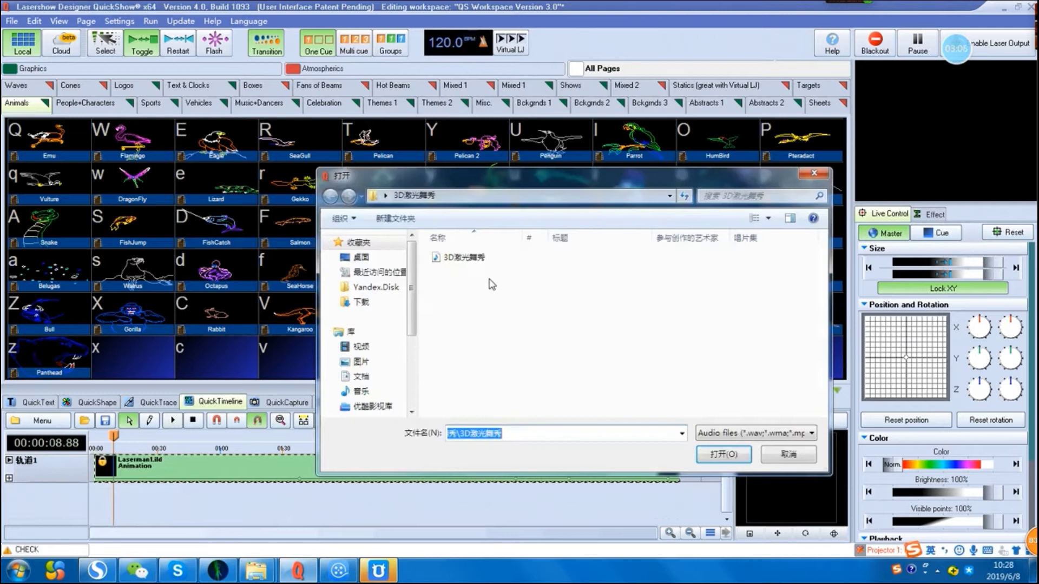
pyautogui.click(361, 257)
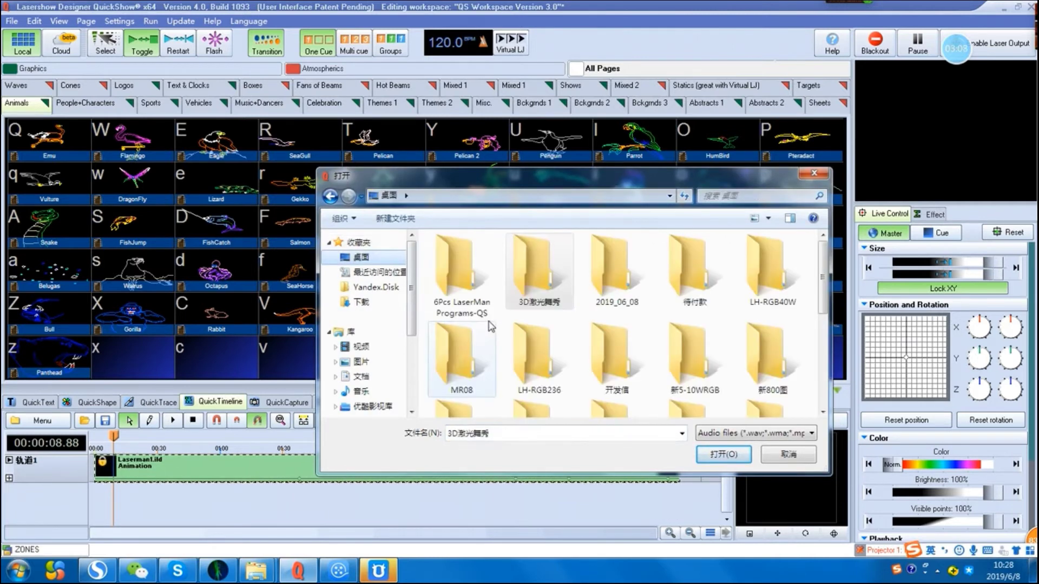
pyautogui.doubleClick(460, 273)
pyautogui.doubleClick(487, 254)
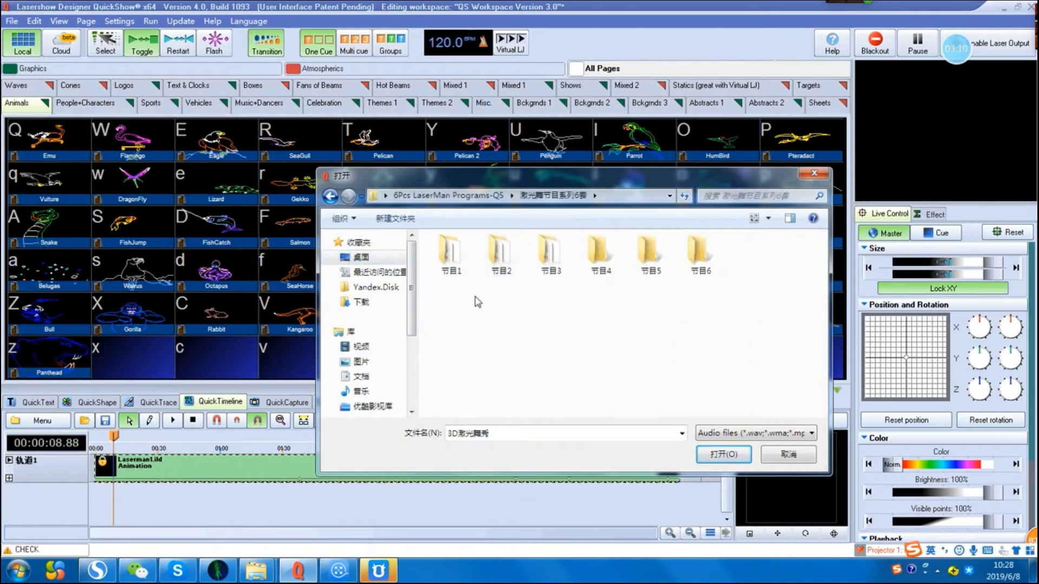
pyautogui.doubleClick(599, 254)
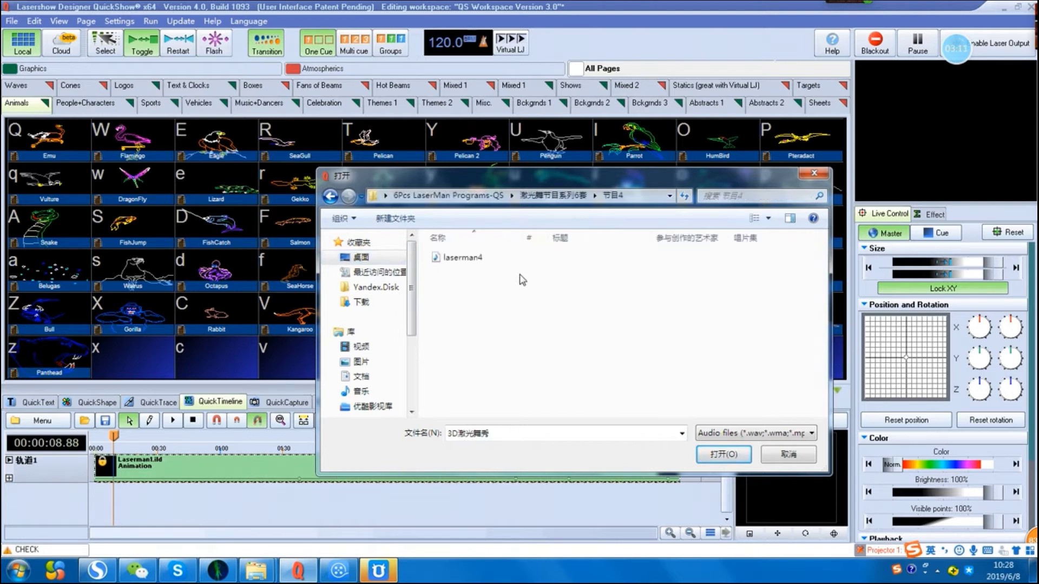
pyautogui.doubleClick(463, 258)
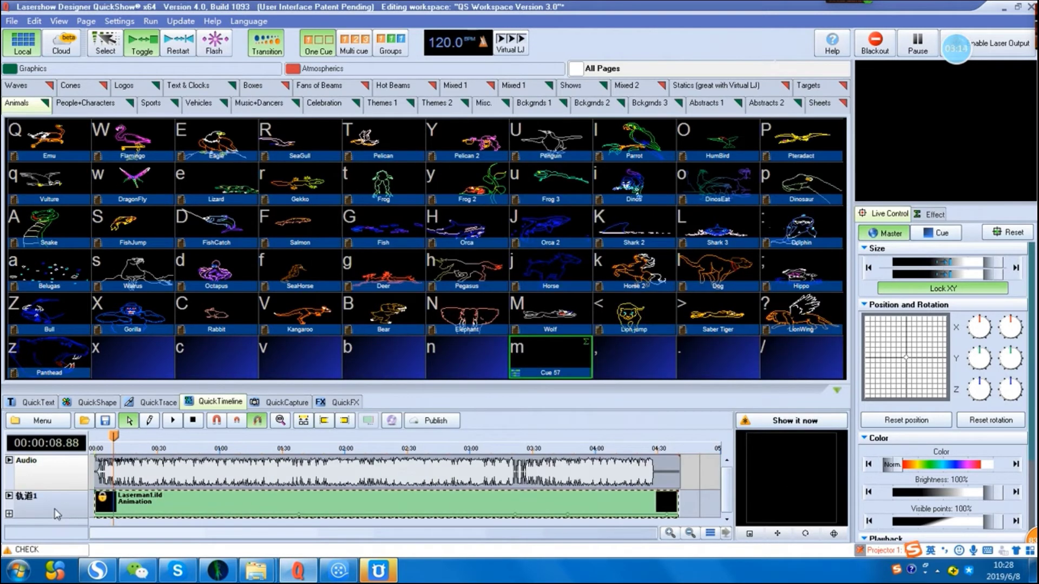
# Step: Delete the laser track 轨道1 from the timeline
pyautogui.rightClick(53, 509)
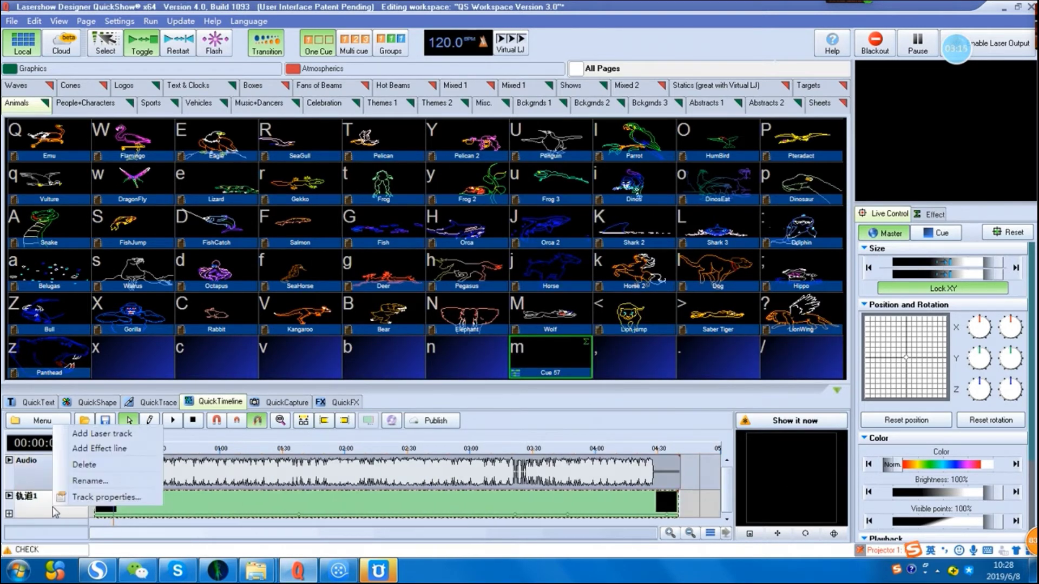
pyautogui.click(84, 464)
pyautogui.click(488, 320)
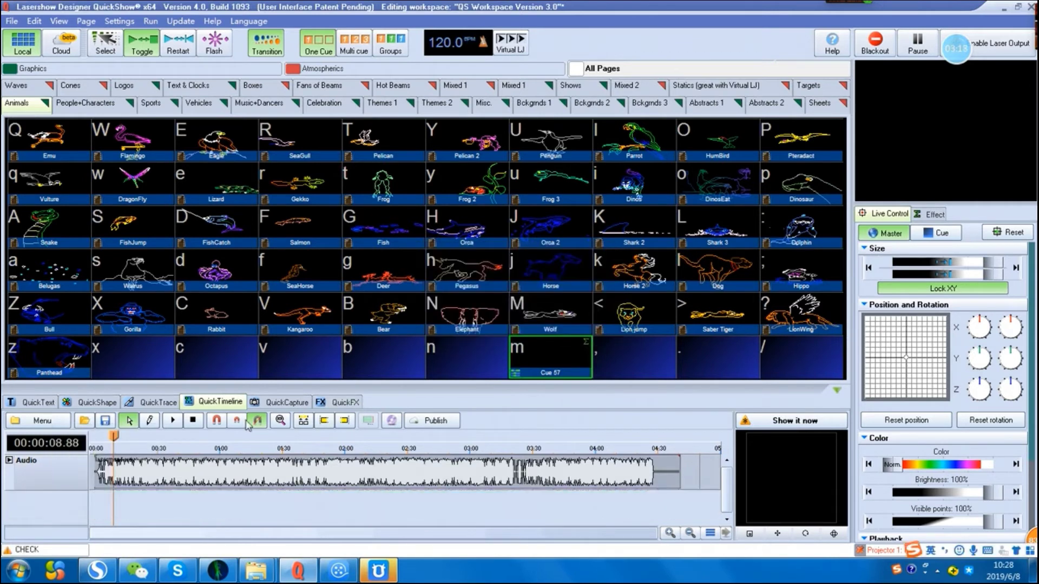
# Step: Open the LaserMan3 show from the 节目3 folder in the timeline
pyautogui.click(42, 421)
pyautogui.moveTo(51, 278)
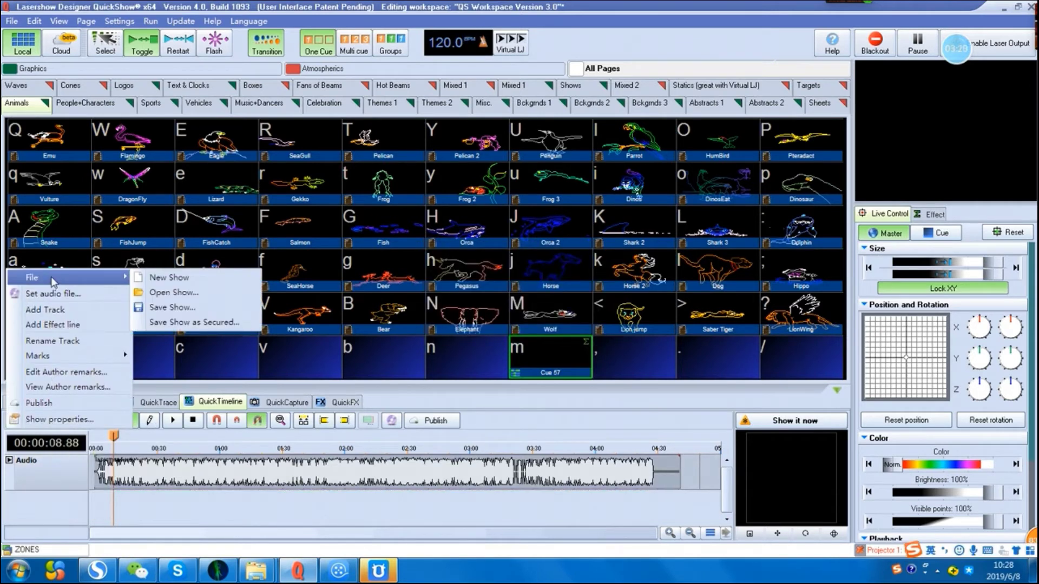
pyautogui.click(170, 295)
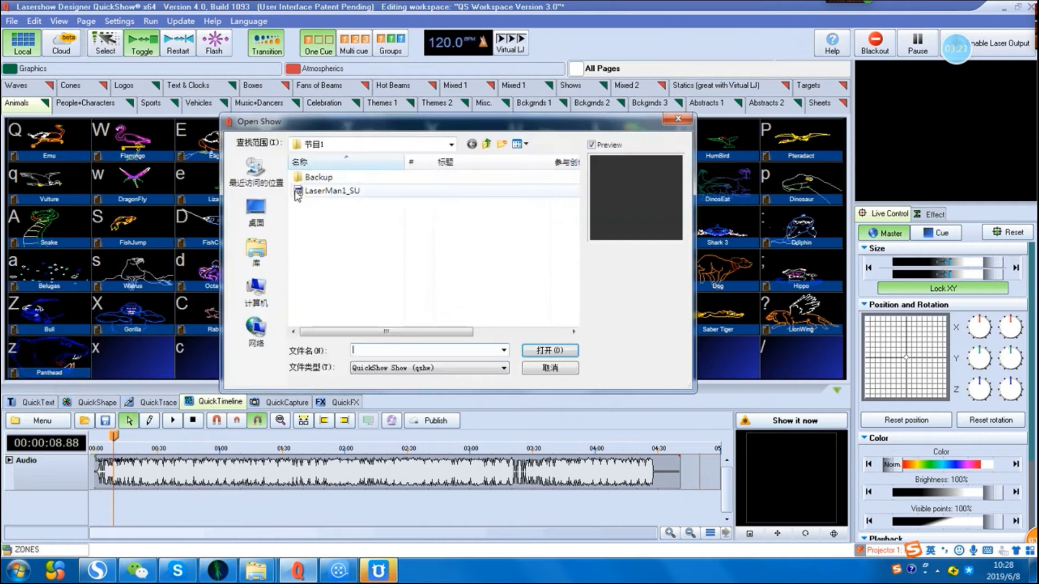
pyautogui.click(486, 145)
pyautogui.doubleClick(341, 210)
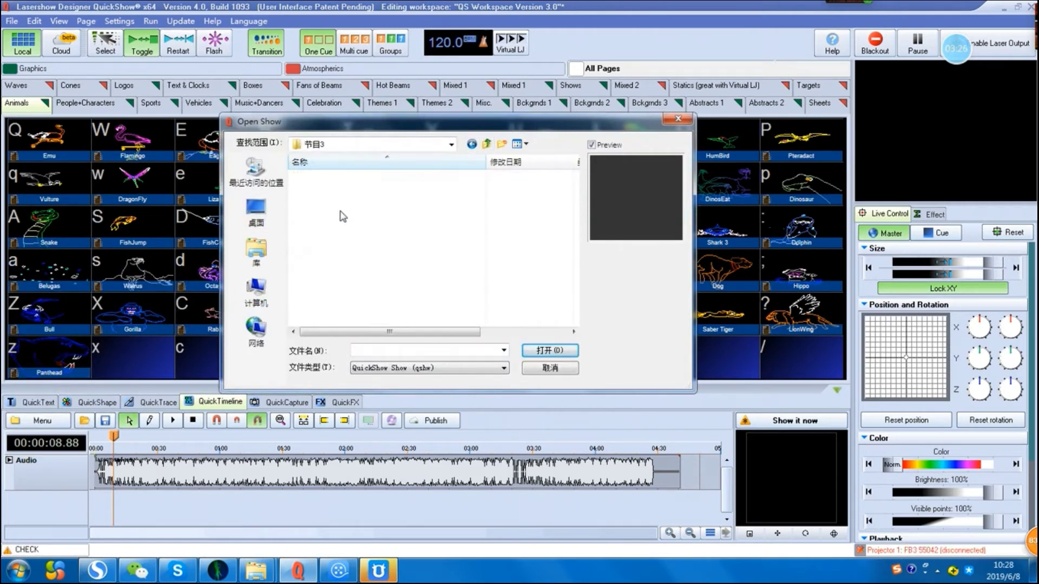
pyautogui.doubleClick(337, 177)
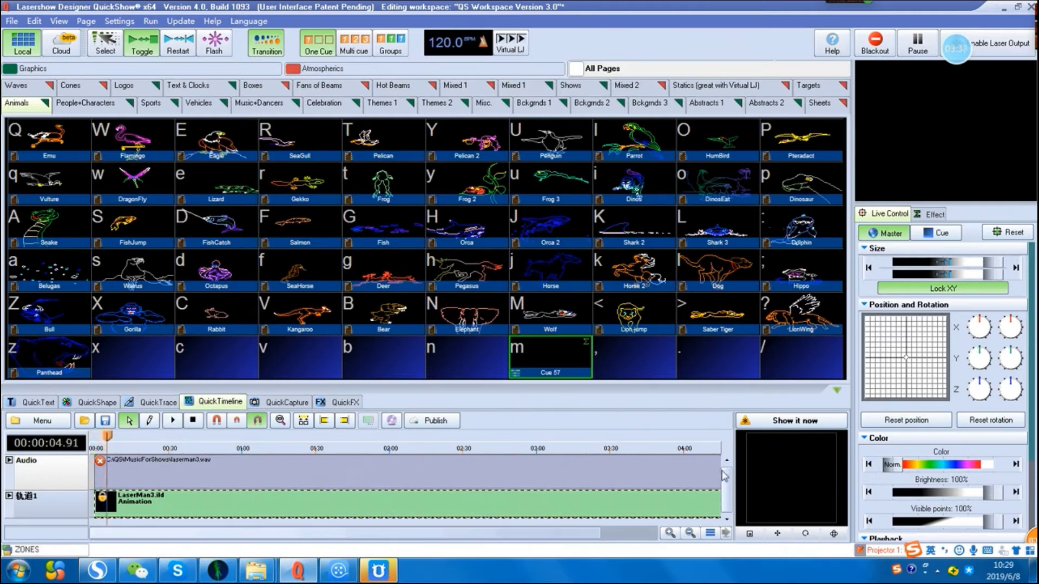
# Step: Replace the LaserMan3 show's Audio track with the laserman4 sound file from the 节目4 folder
pyautogui.scroll(1, 162, 504)
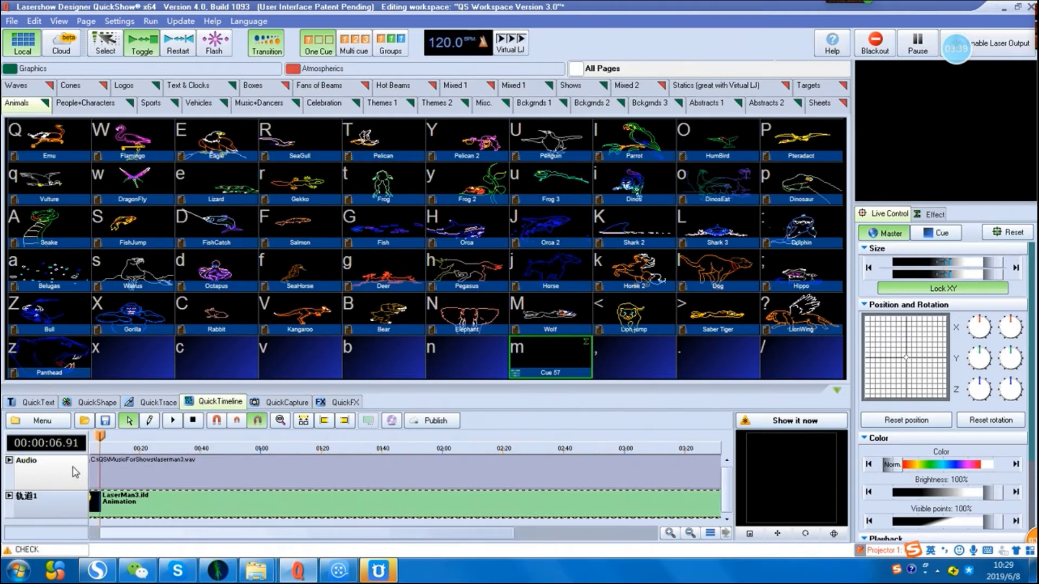
pyautogui.rightClick(60, 468)
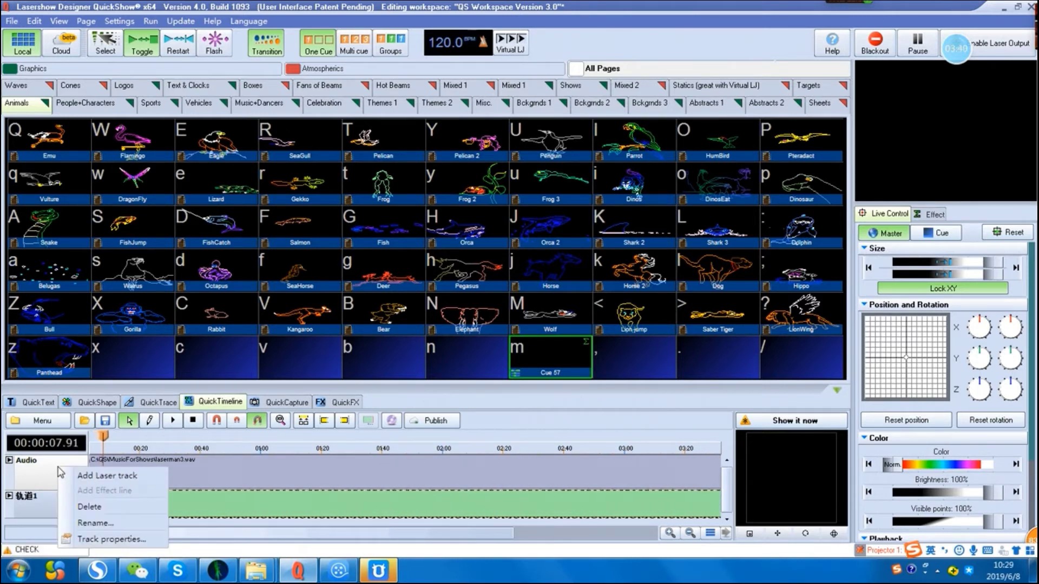
pyautogui.click(84, 508)
pyautogui.click(487, 317)
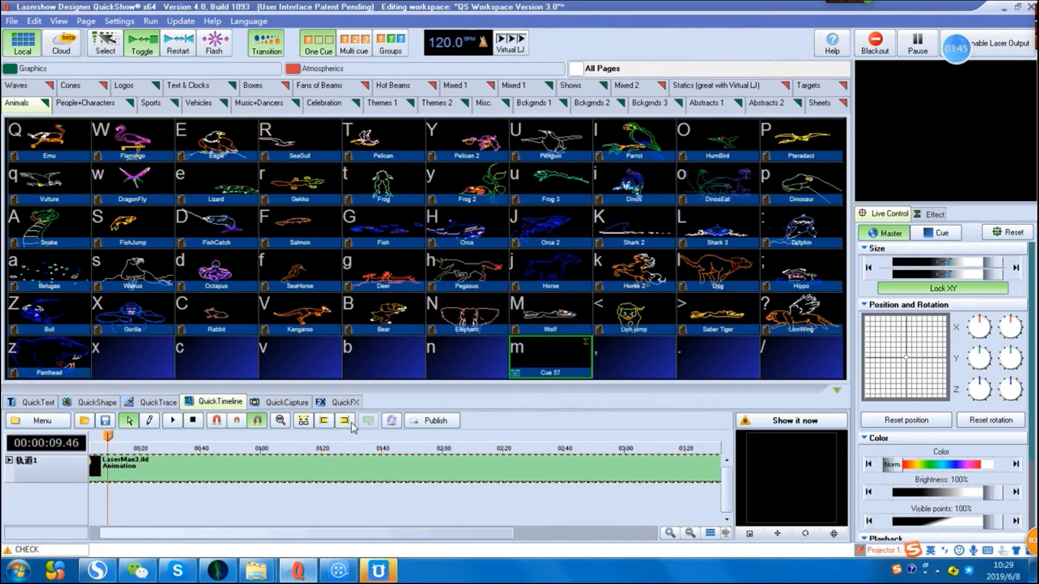
pyautogui.click(392, 421)
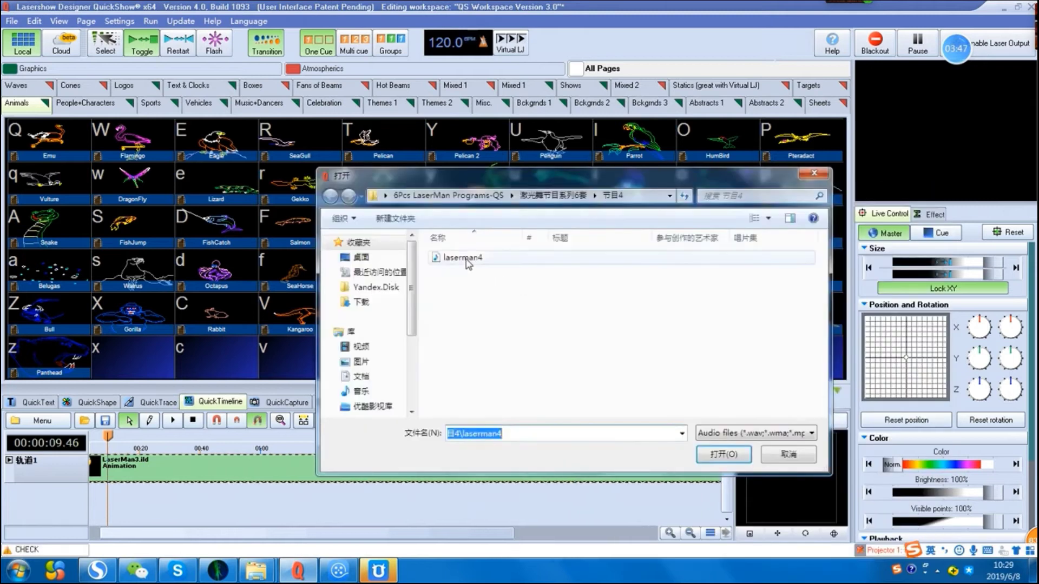
pyautogui.doubleClick(465, 258)
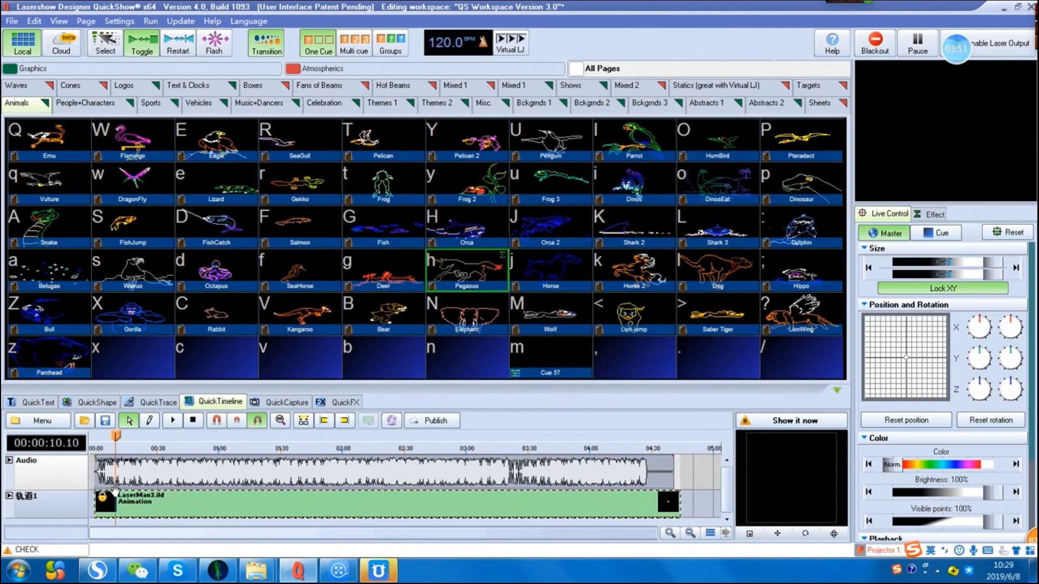
# Step: Store the timeline show as a cue in the empty cell "." of the Animals page, then play and stop that cue
pyautogui.click(789, 425)
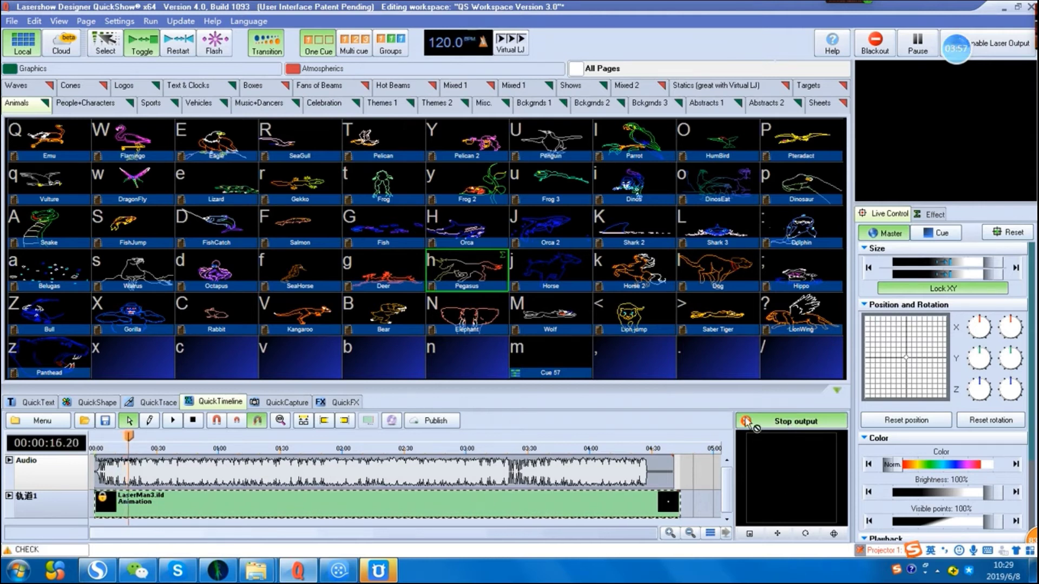
pyautogui.click(697, 352)
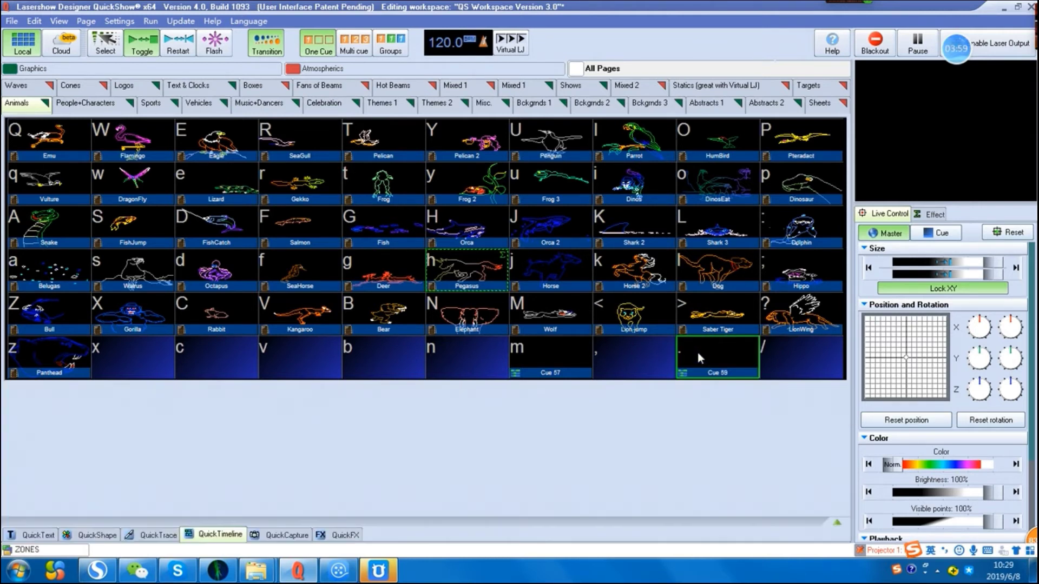
pyautogui.click(249, 533)
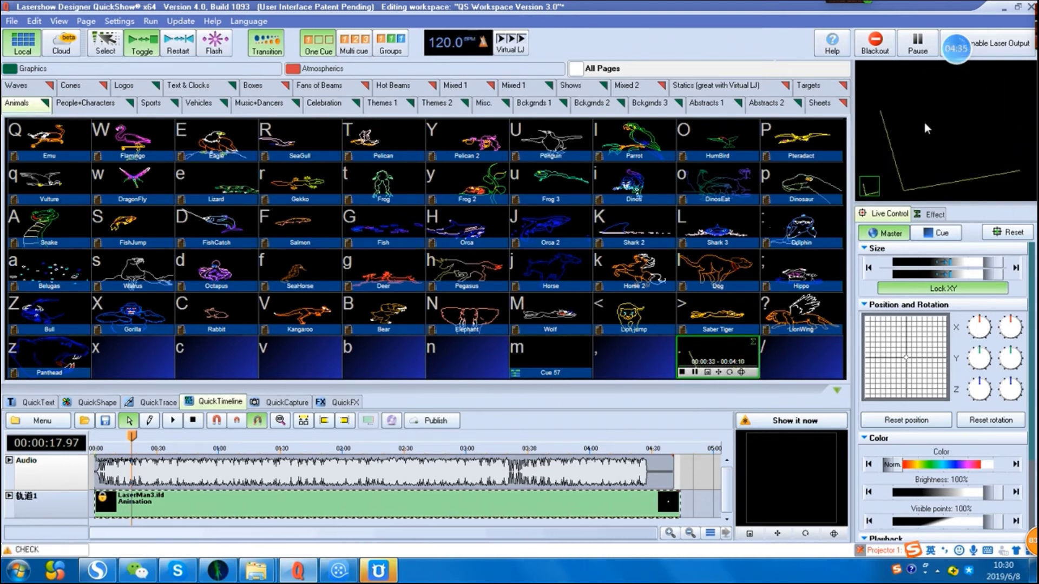
pyautogui.click(726, 357)
# Step: Create a new text cue in the empty cell b of the Animals page with the text LH-LASER
pyautogui.click(372, 352)
pyautogui.rightClick(372, 353)
pyautogui.moveTo(438, 366)
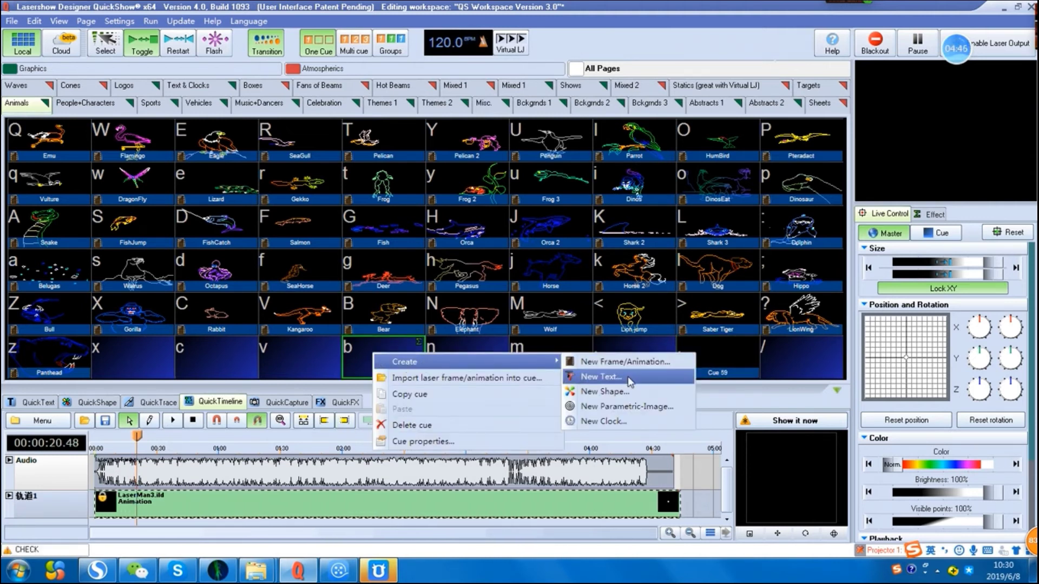
pyautogui.click(601, 376)
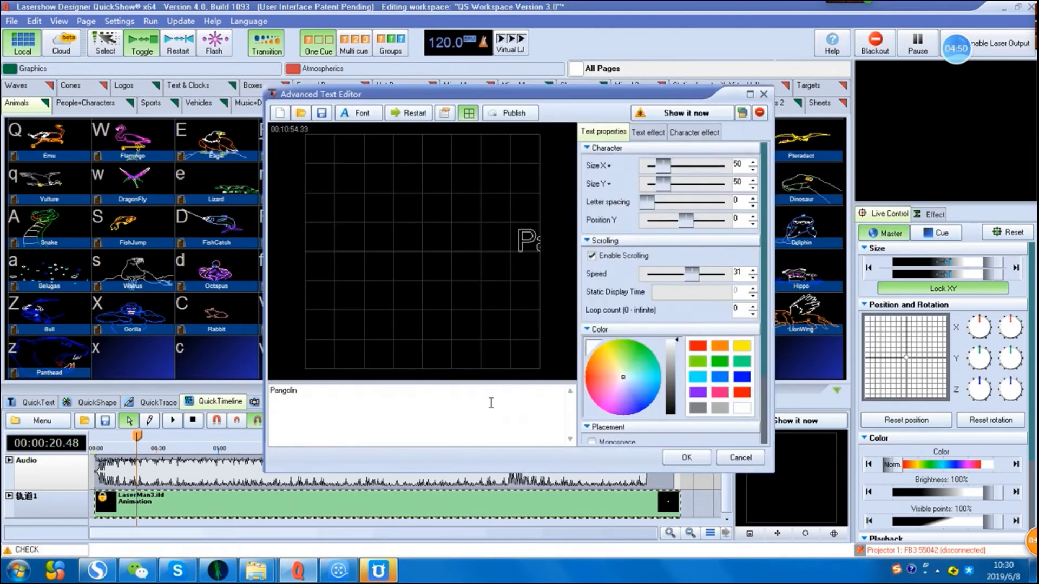
pyautogui.click(371, 401)
pyautogui.hotkey('ctrl', 'a')
pyautogui.write('LH')
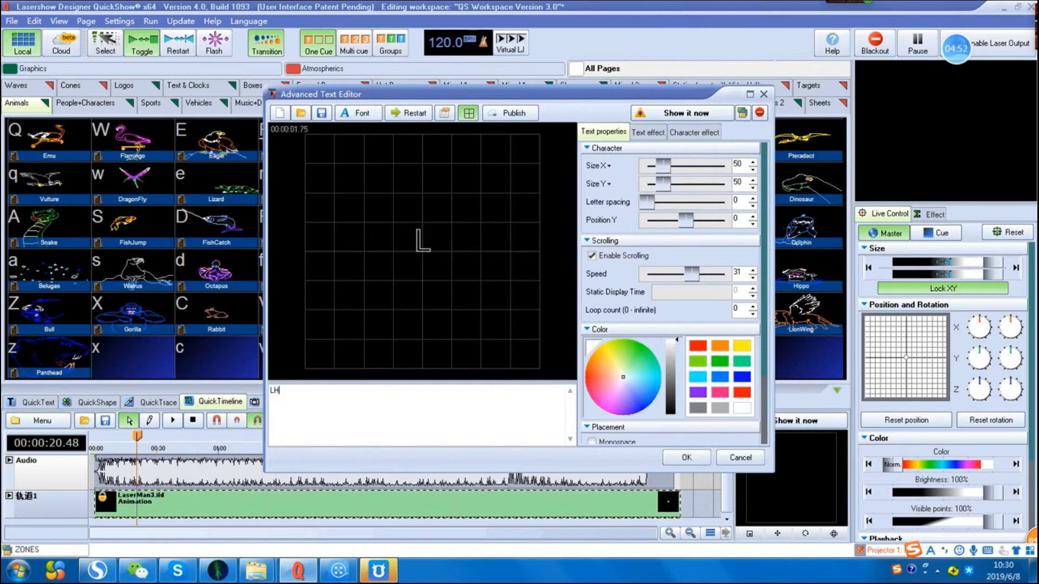
pyautogui.write('-LASER')
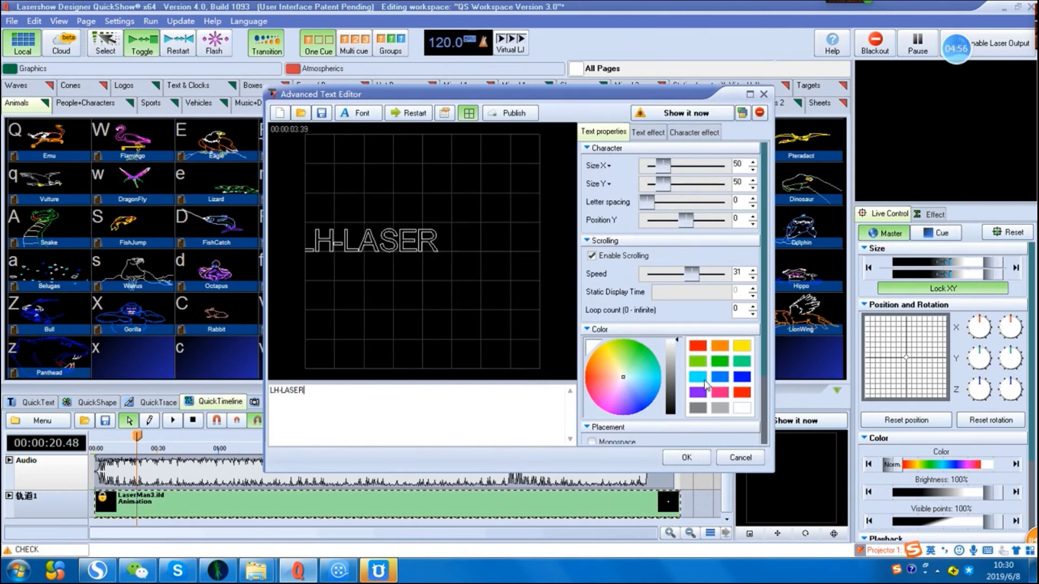
# Step: Try green and pink preset colours on the LH-LASER text and settle on red
pyautogui.click(699, 351)
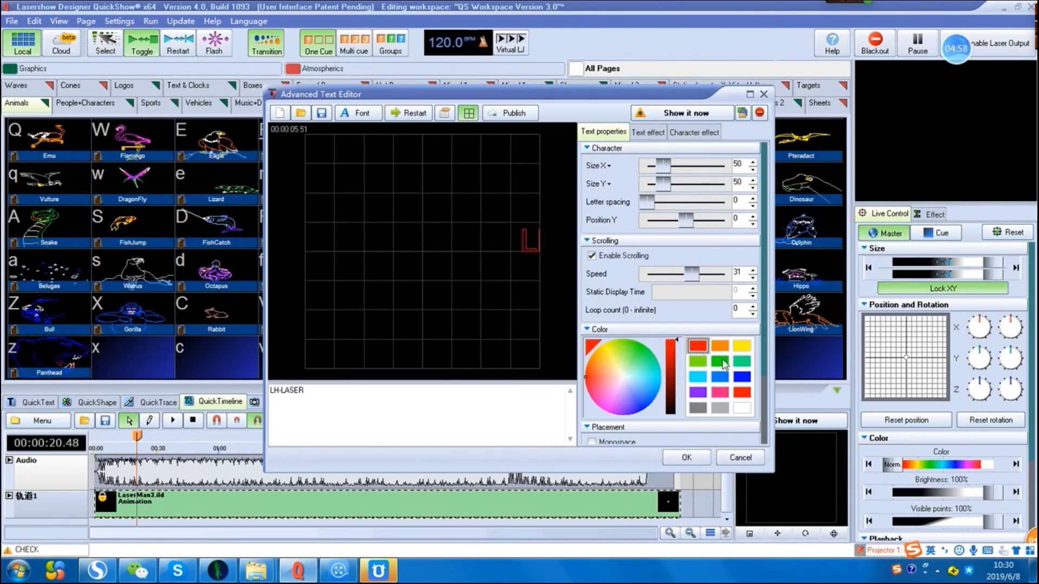
pyautogui.click(721, 362)
pyautogui.click(720, 392)
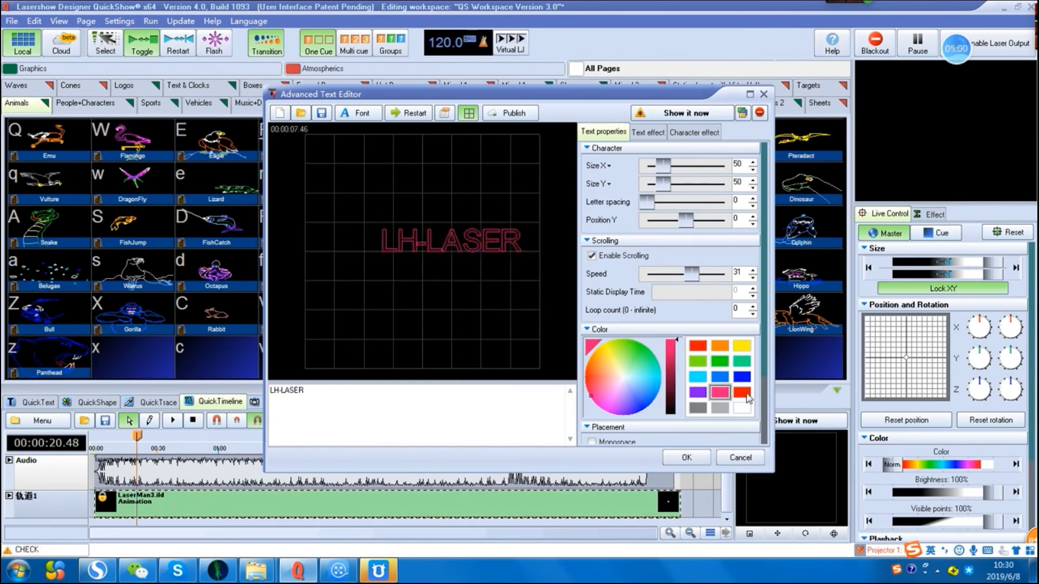
pyautogui.click(720, 362)
pyautogui.click(698, 346)
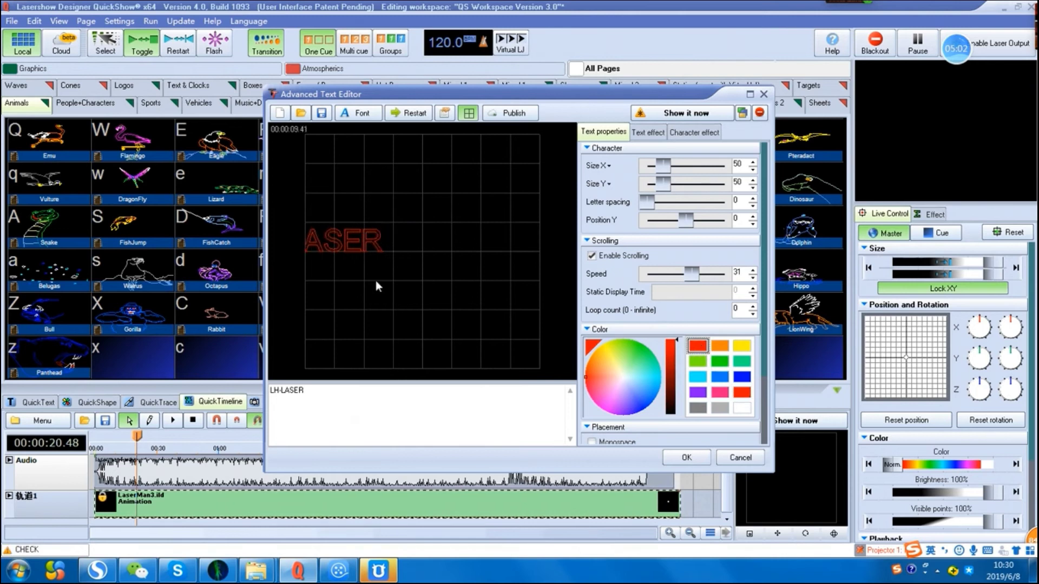
# Step: Try the Zoom favorite effect on the text, then delete its Size X and Size Y oscillating effects
pyautogui.click(654, 131)
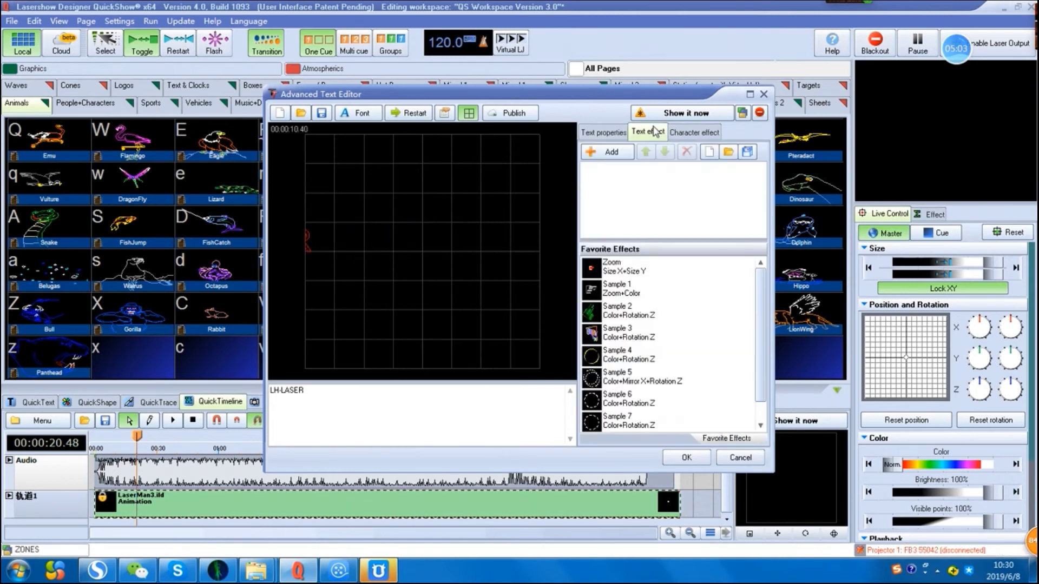
pyautogui.doubleClick(617, 265)
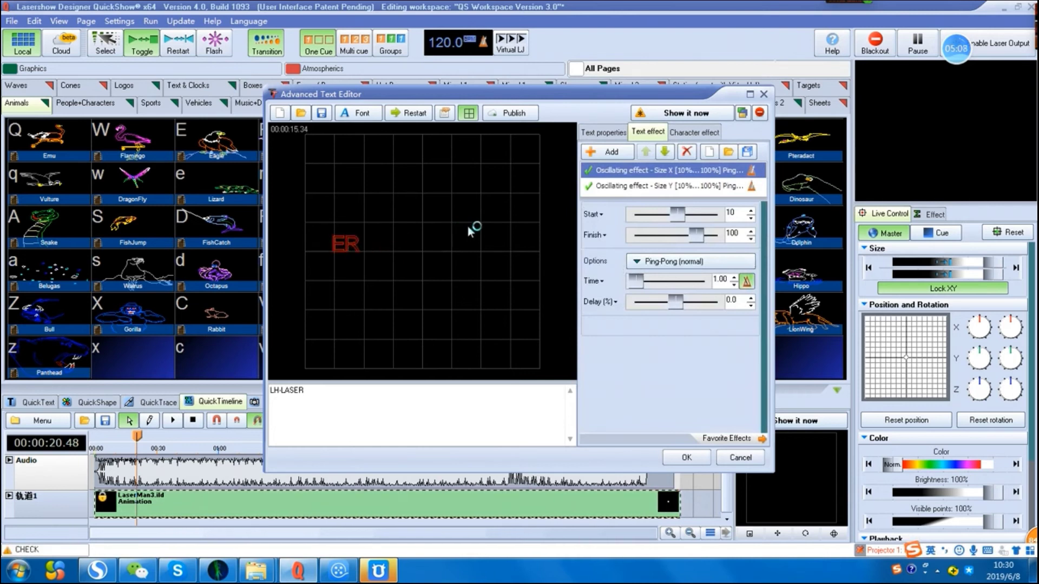
pyautogui.rightClick(745, 171)
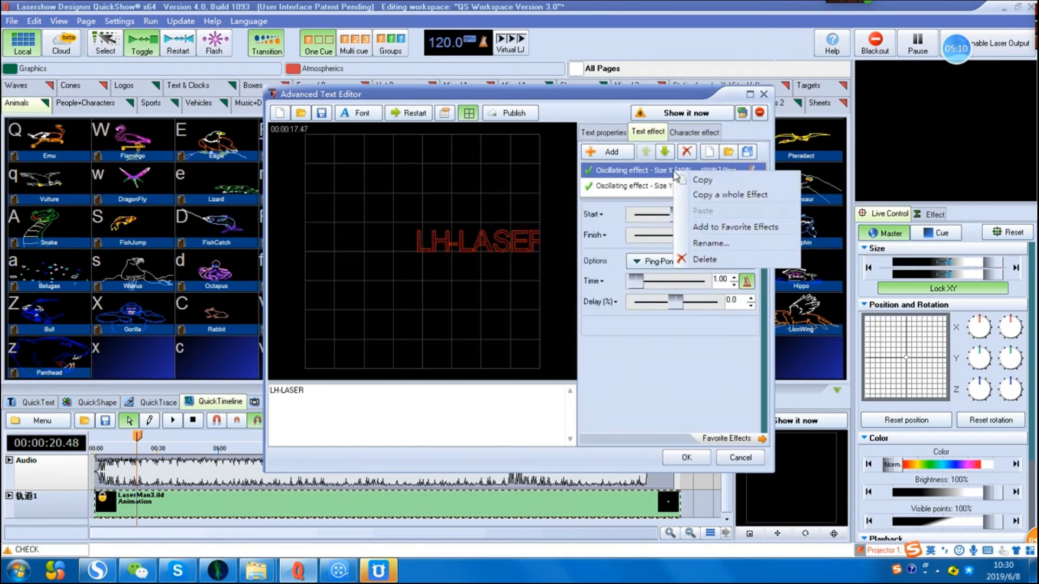
pyautogui.click(757, 258)
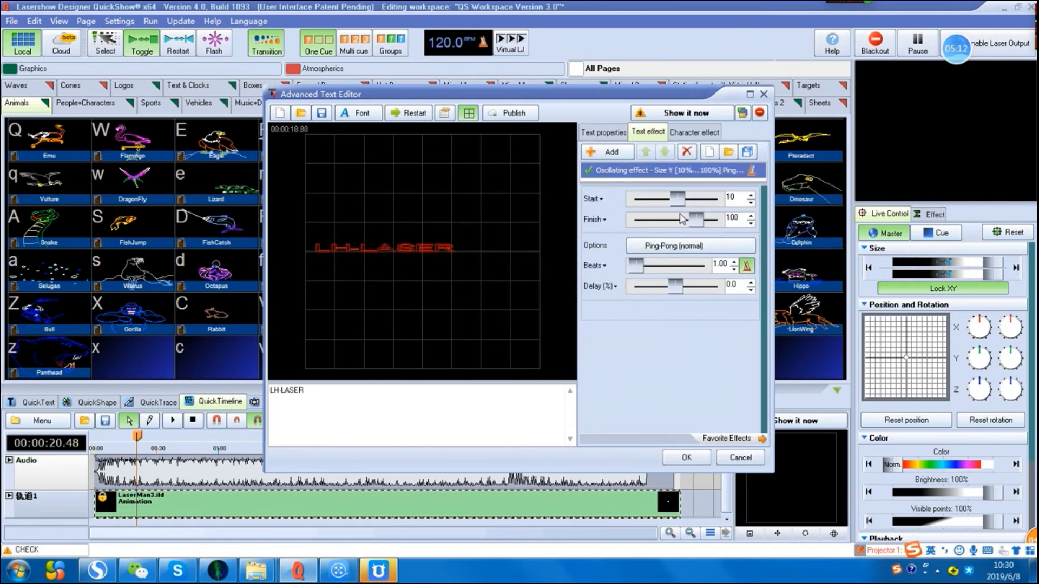
pyautogui.rightClick(667, 171)
pyautogui.click(678, 258)
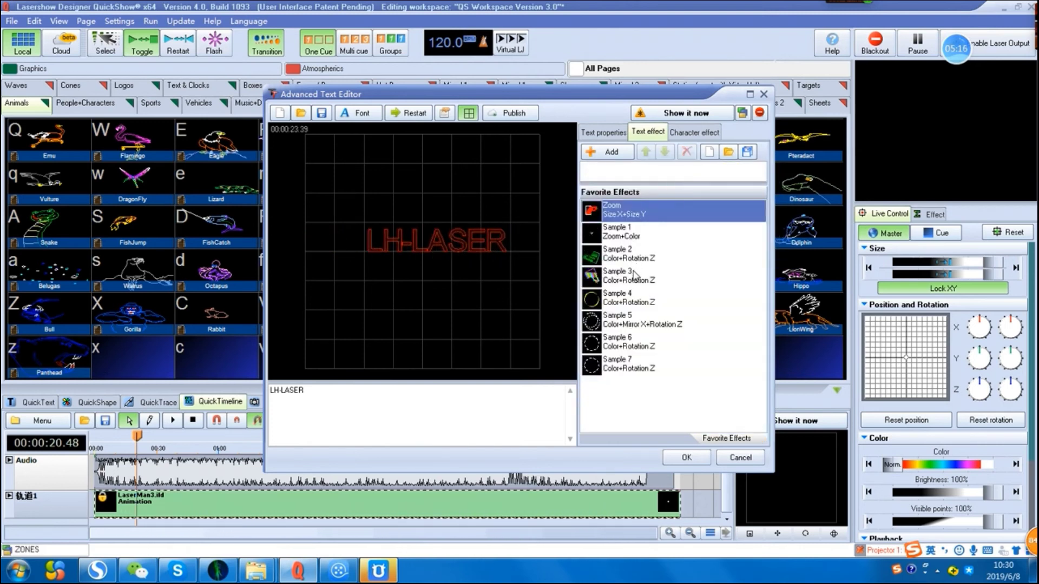
# Step: Try the Sample 5 favorite effect on the text, then delete its Color, Mirror X and Rotation Z effects
pyautogui.doubleClick(640, 325)
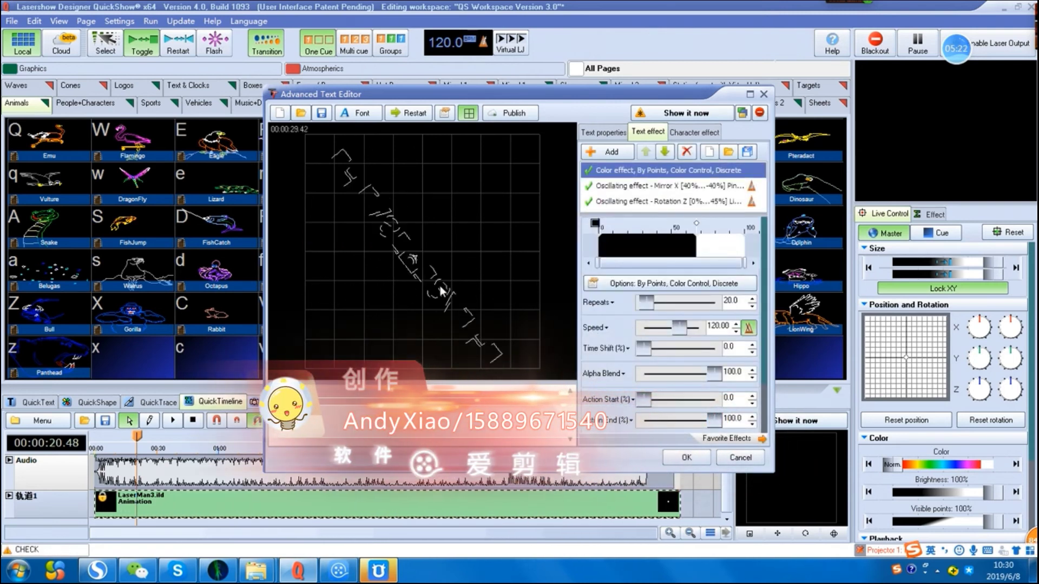
pyautogui.rightClick(670, 175)
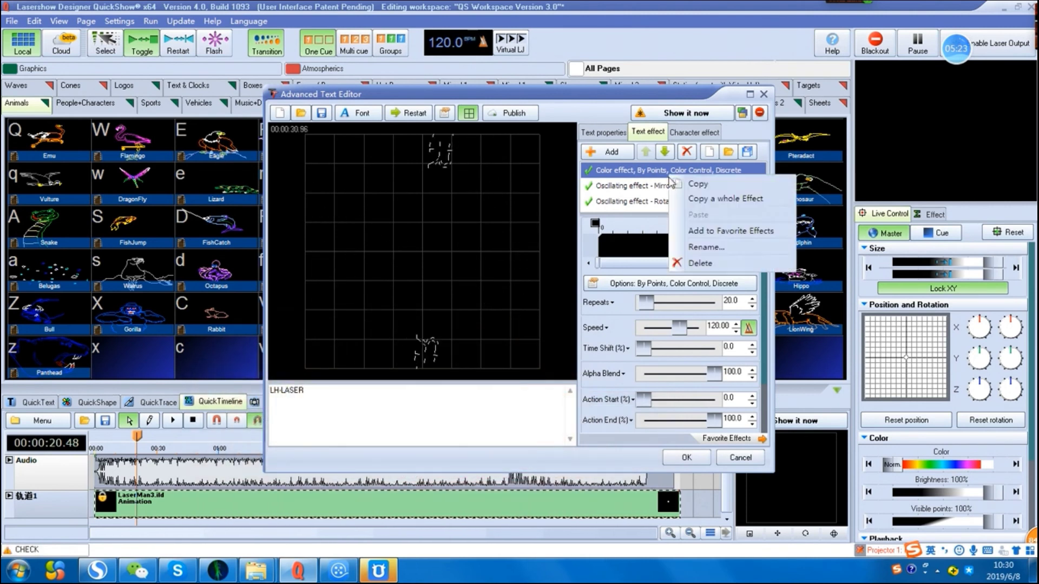
pyautogui.click(697, 265)
pyautogui.rightClick(658, 178)
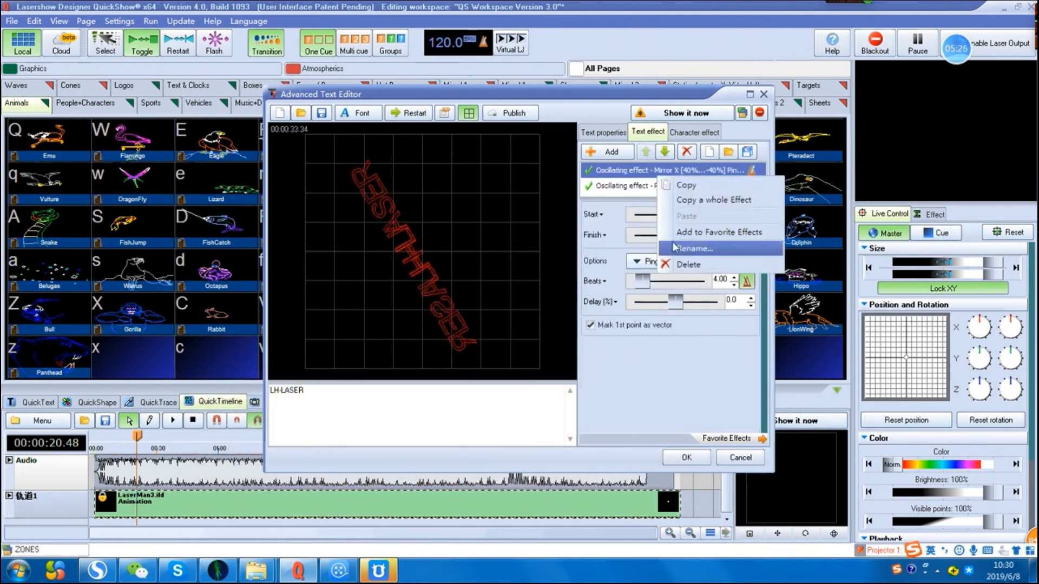
pyautogui.click(683, 263)
pyautogui.rightClick(651, 174)
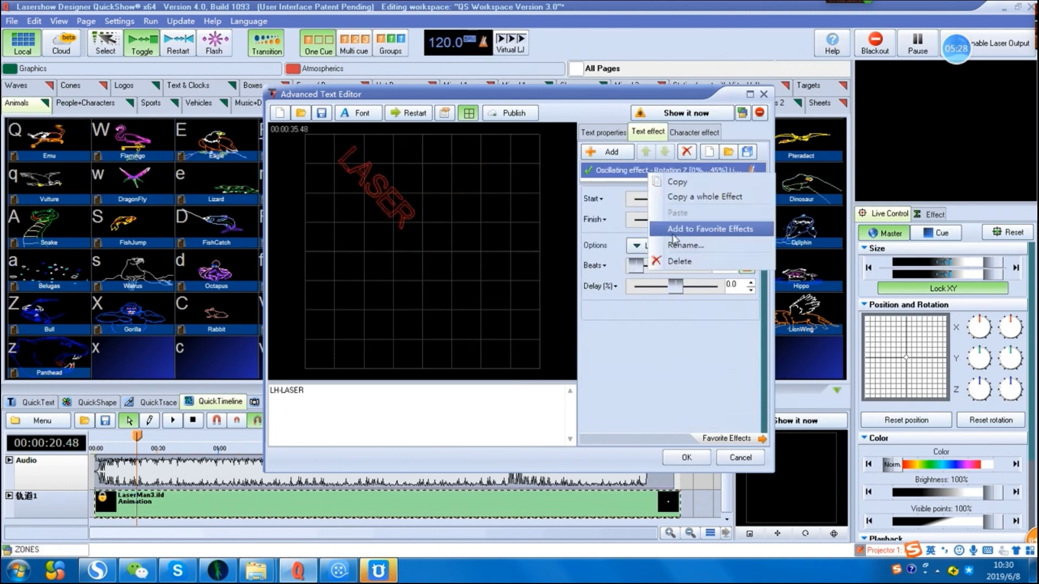
pyautogui.click(679, 261)
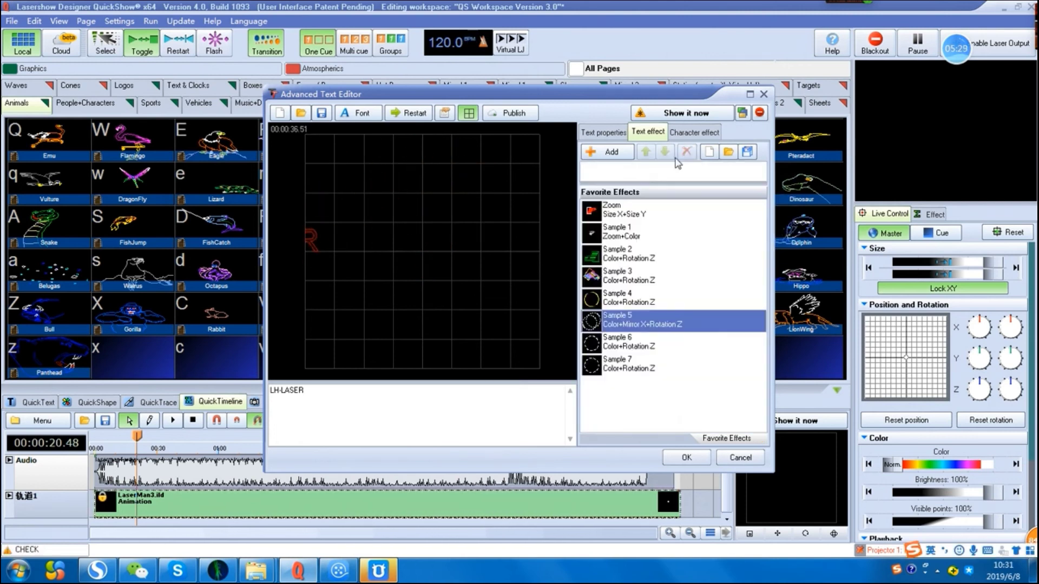
# Step: Try the Sample 2 favorite effect on the text and delete its Color effect
pyautogui.doubleClick(649, 254)
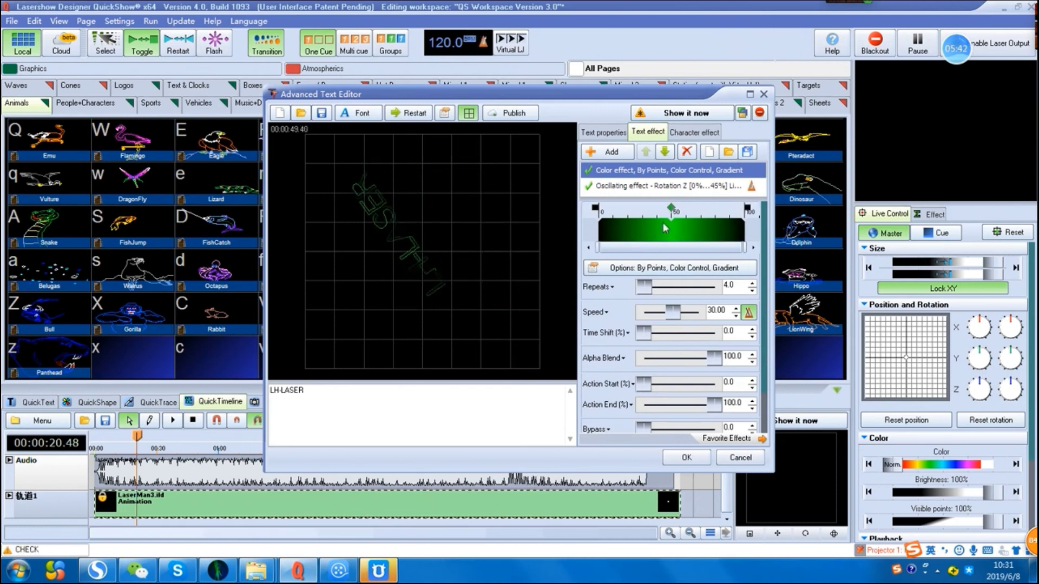
pyautogui.rightClick(667, 172)
pyautogui.click(683, 256)
pyautogui.rightClick(653, 172)
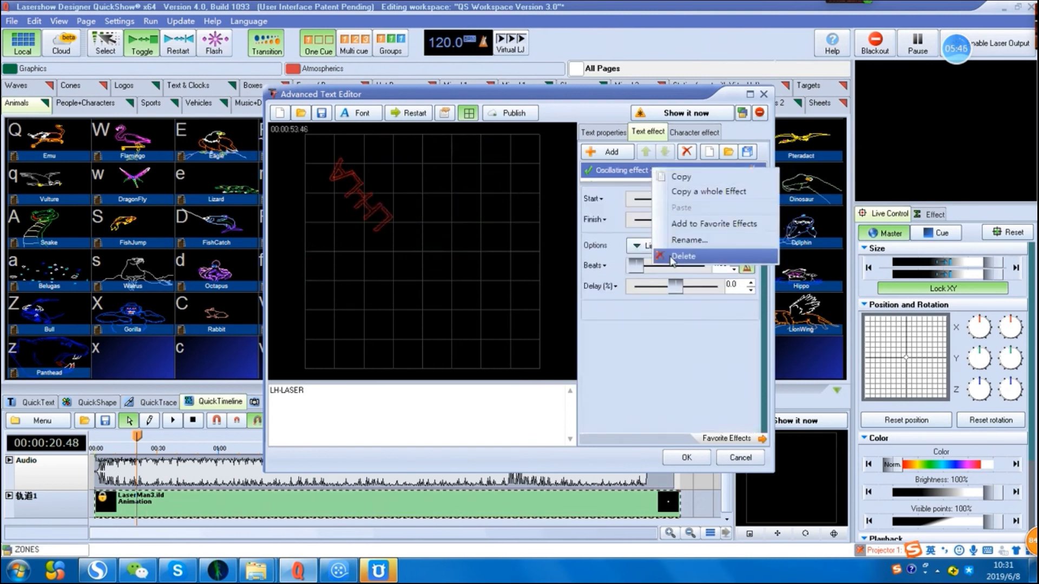
pyautogui.press('Escape')
pyautogui.moveTo(436, 401); pyautogui.dragTo(226, 400)
pyautogui.write('ww')
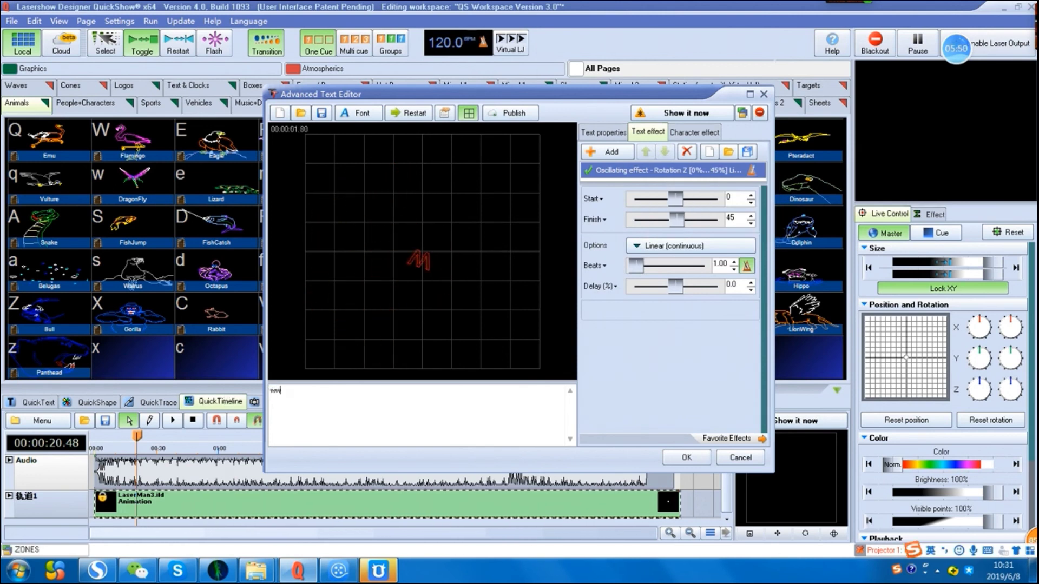
pyautogui.write('w.lh-laser')
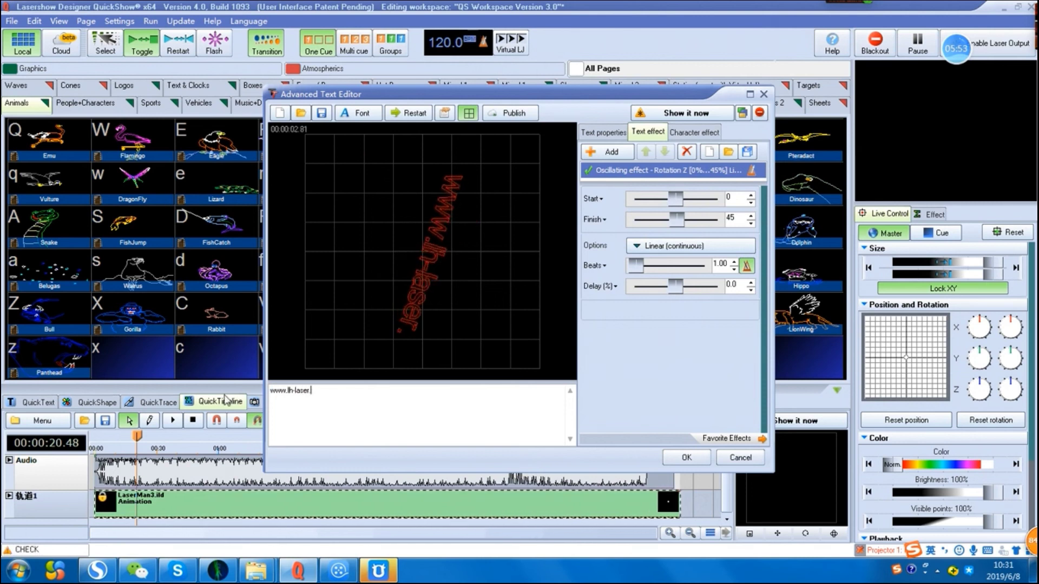
pyautogui.write('.com')
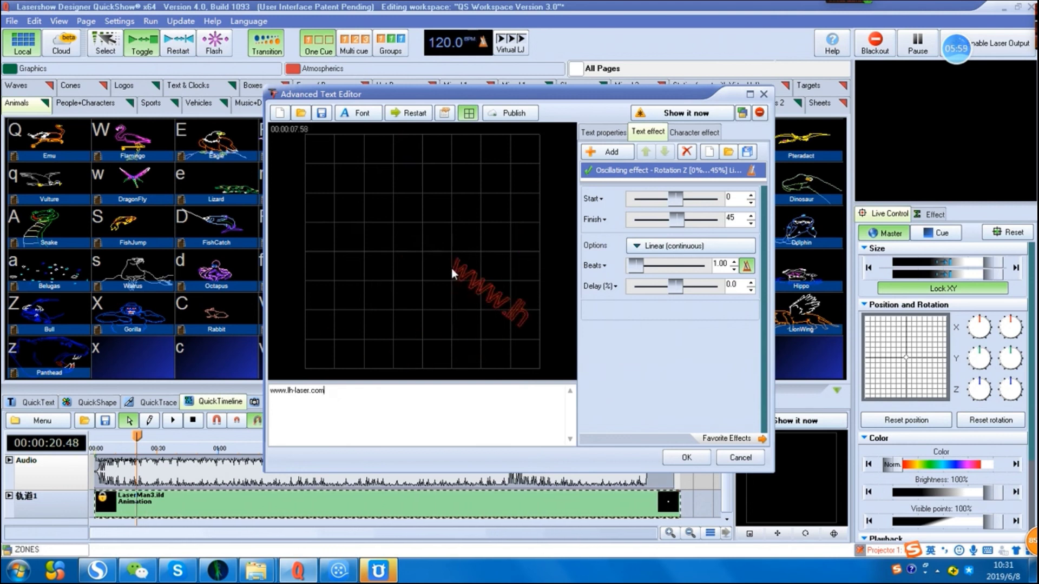
# Step: Delete the remaining Rotation Z oscillating effect from the text and play the finished text cue in cell b
pyautogui.rightClick(679, 173)
pyautogui.click(704, 254)
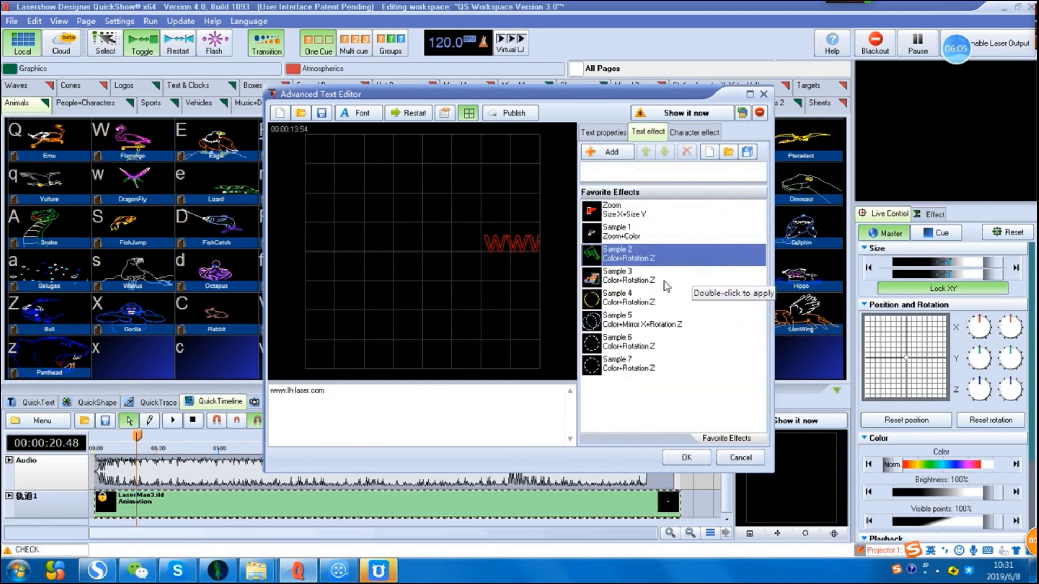
pyautogui.click(685, 458)
pyautogui.click(382, 356)
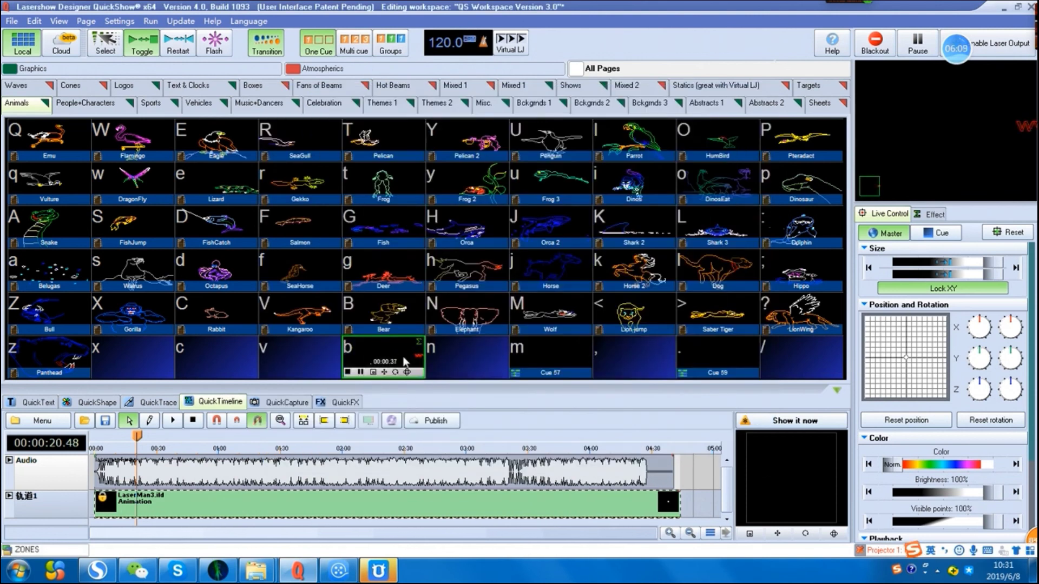